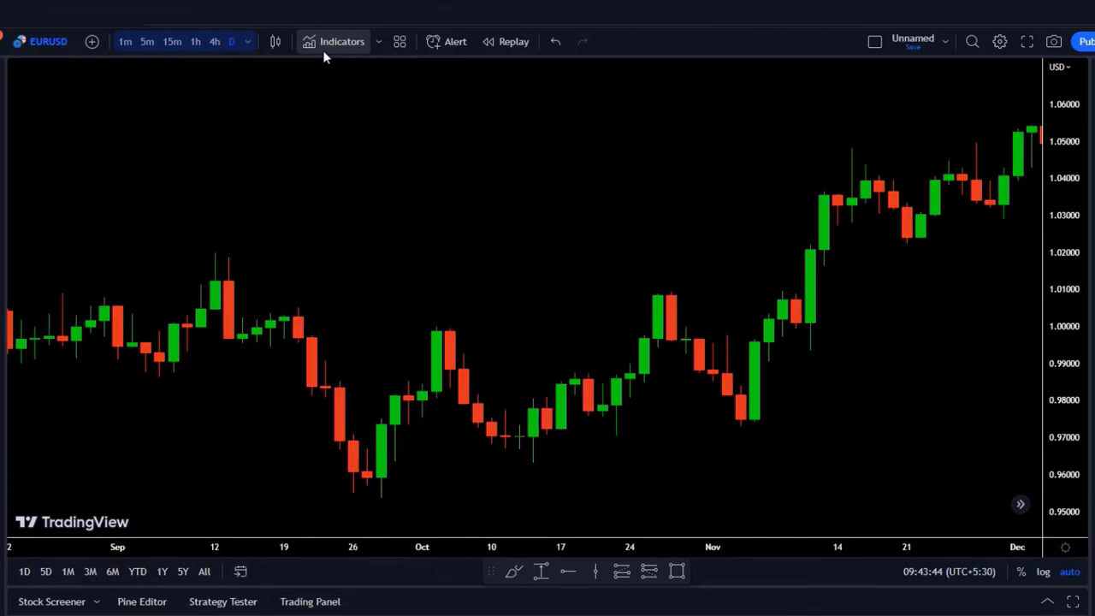
# Search 'trend magic' and add the Trend Magic indicator to the EURUSD chart.
pyautogui.click(329, 43)
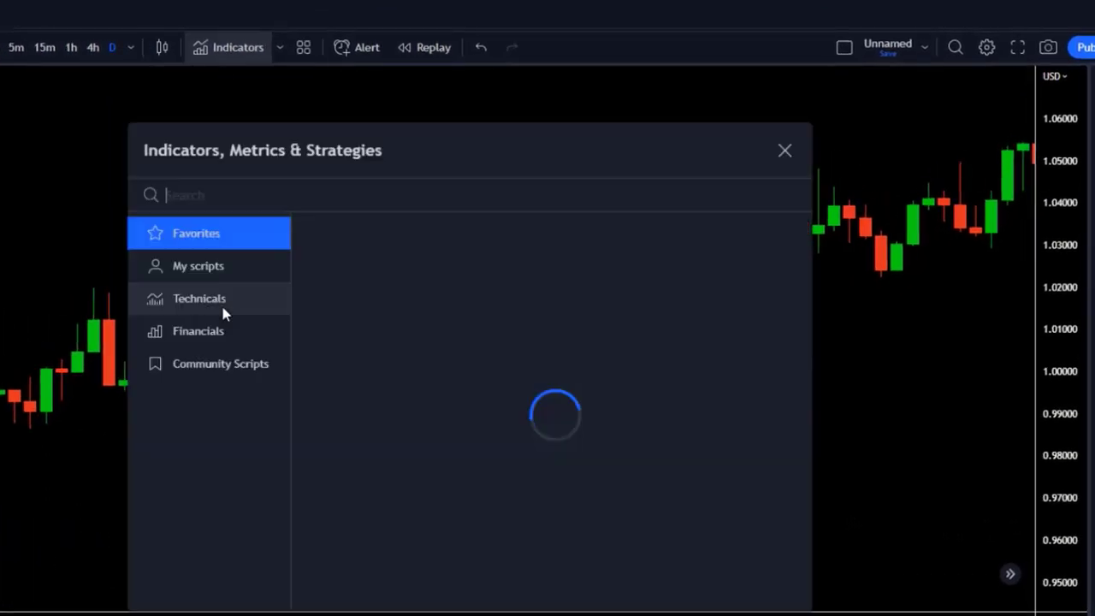
pyautogui.write('tre')
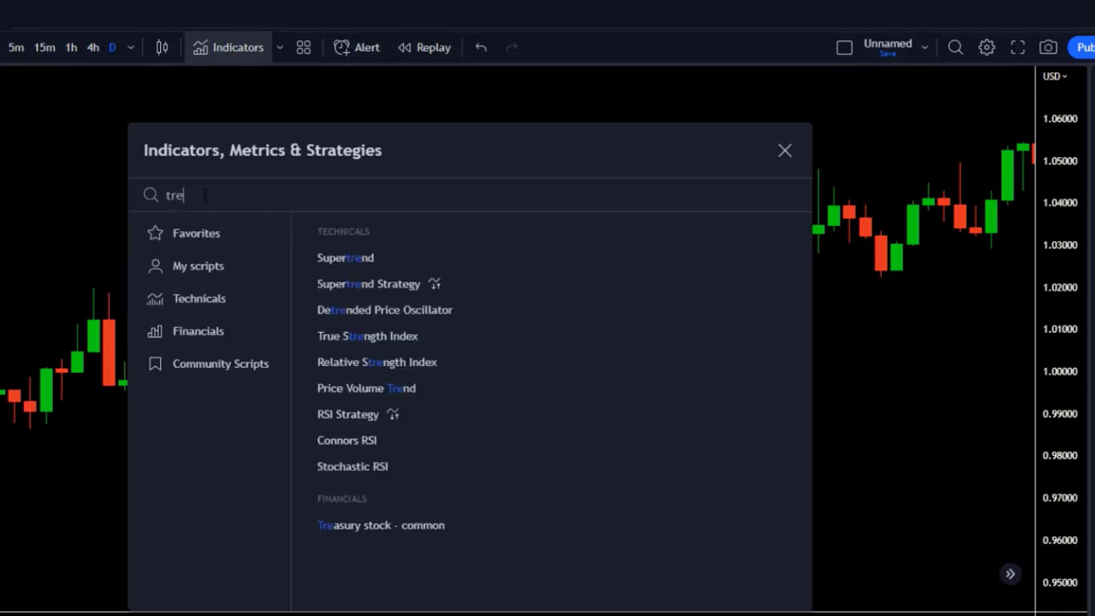
pyautogui.write('nd magic')
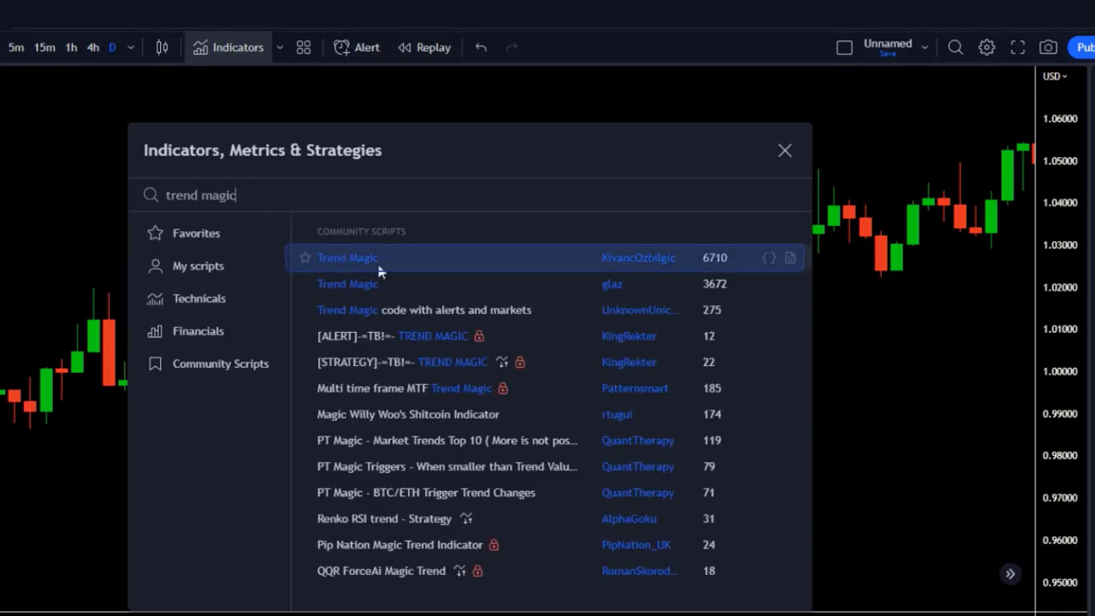
pyautogui.click(342, 265)
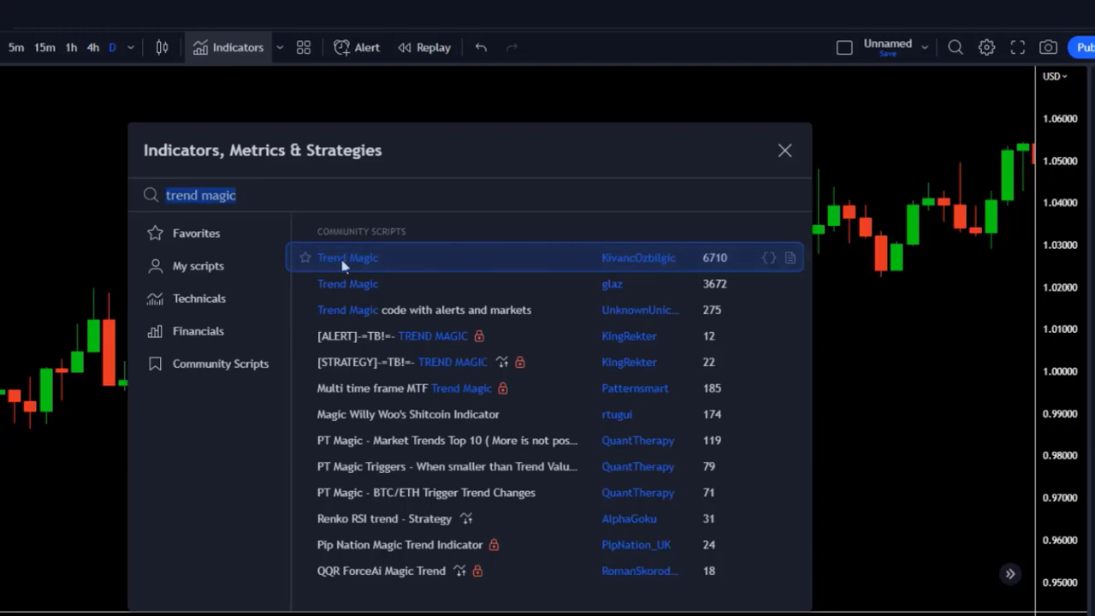
pyautogui.click(784, 150)
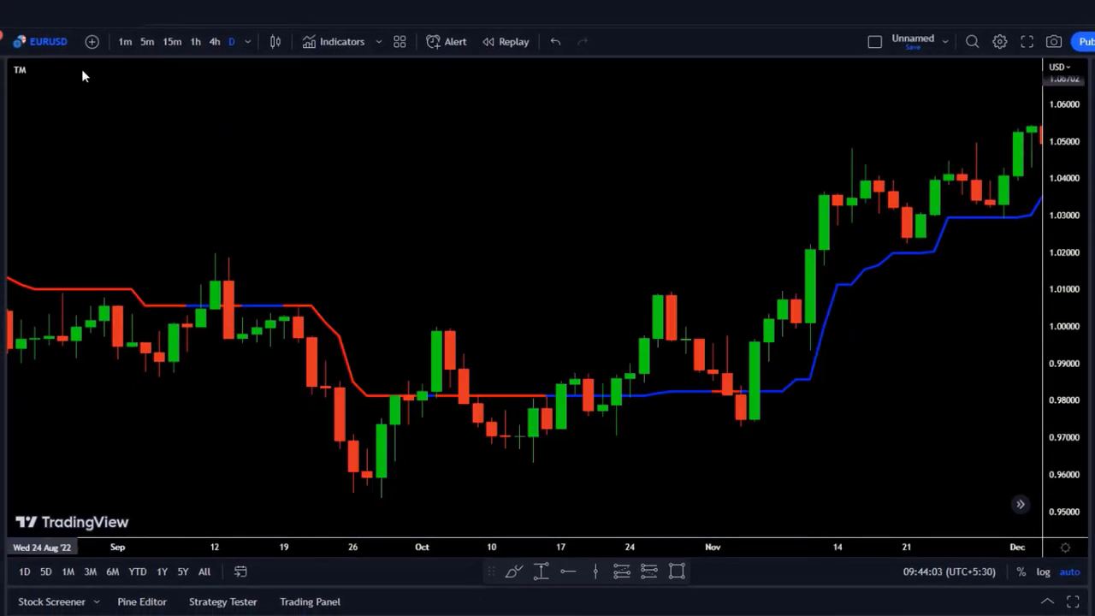
# Change Trend Magic's uptrend colour (Color 0) to dark green and apply it.
pyautogui.click(58, 68)
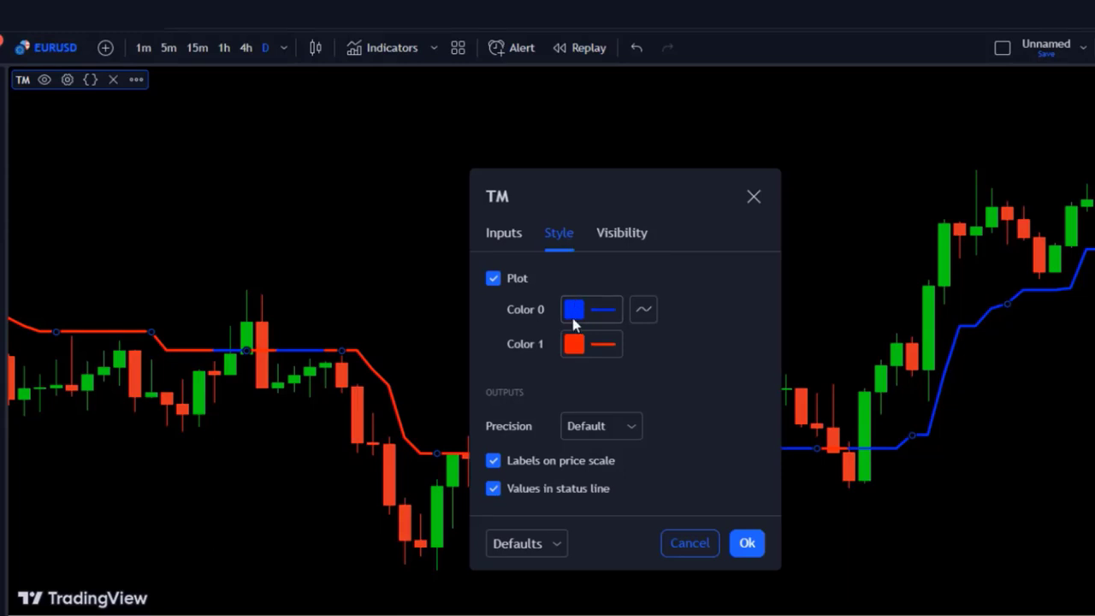
pyautogui.click(576, 309)
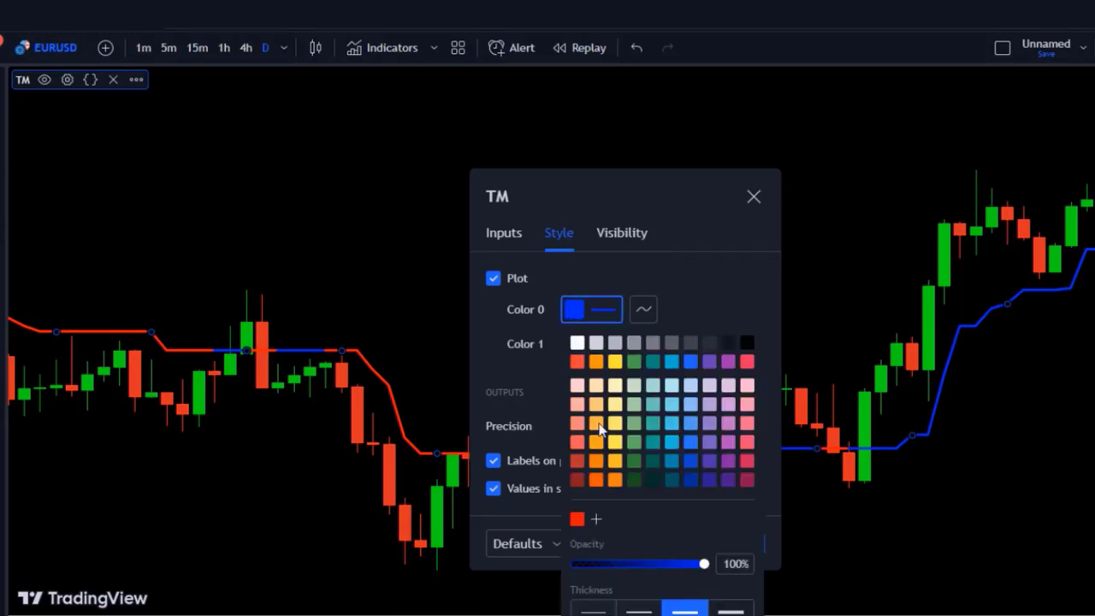
pyautogui.click(633, 480)
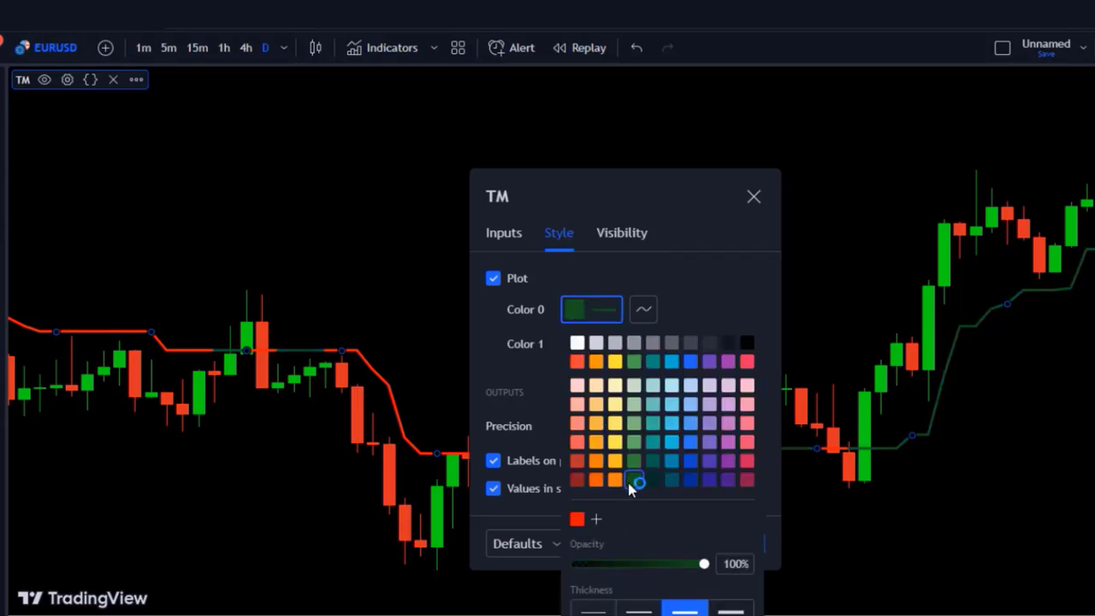
pyautogui.click(772, 562)
pyautogui.click(746, 541)
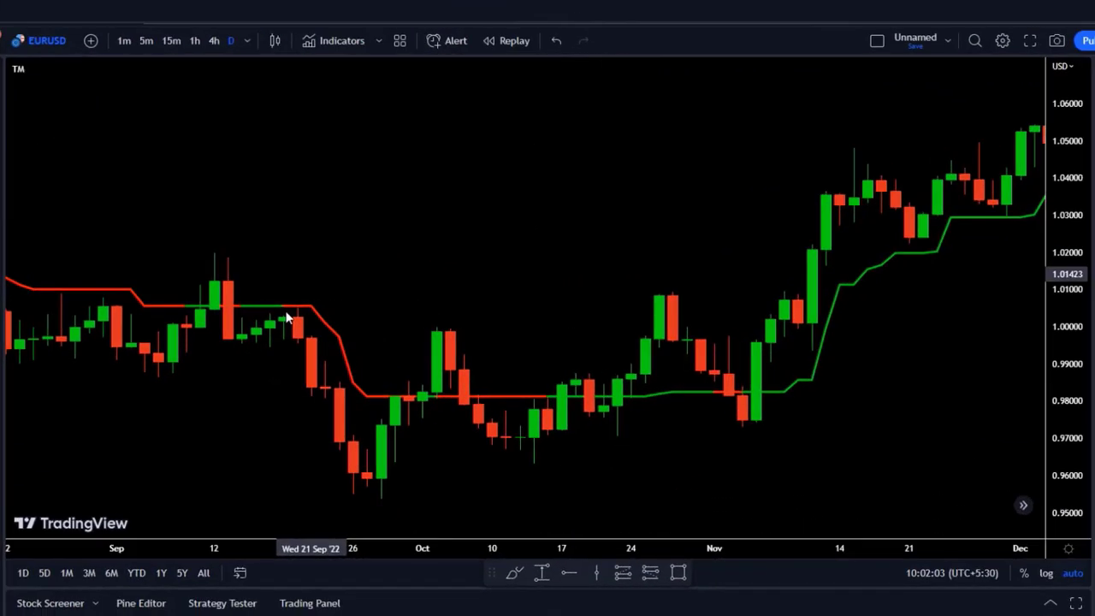
# Search 'cm sling shot' and add the CM Sling Shot System to the chart.
pyautogui.click(341, 41)
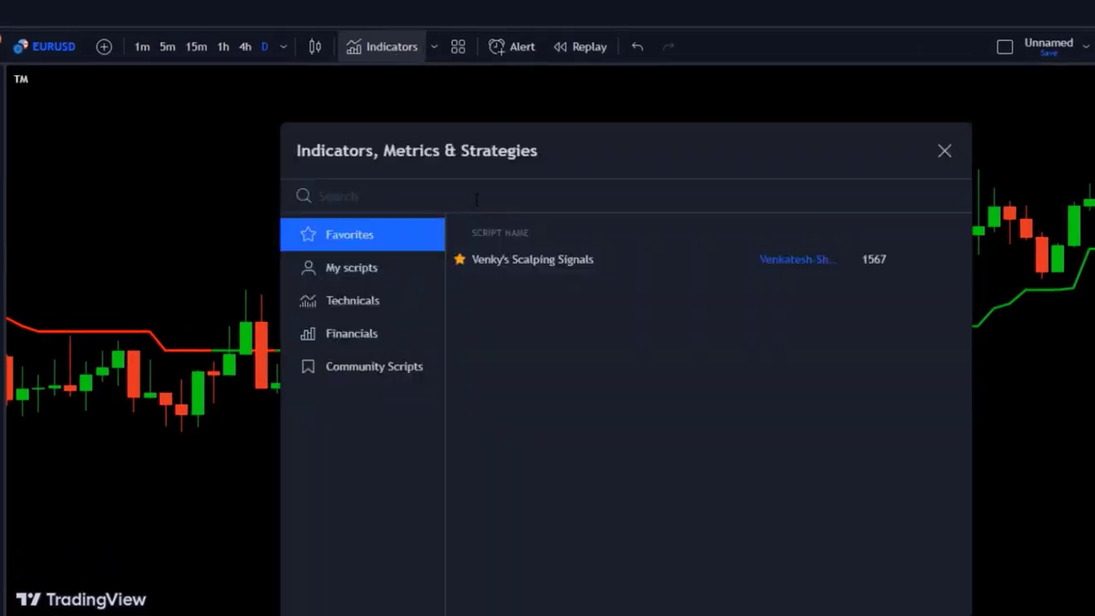
pyautogui.write('cm s')
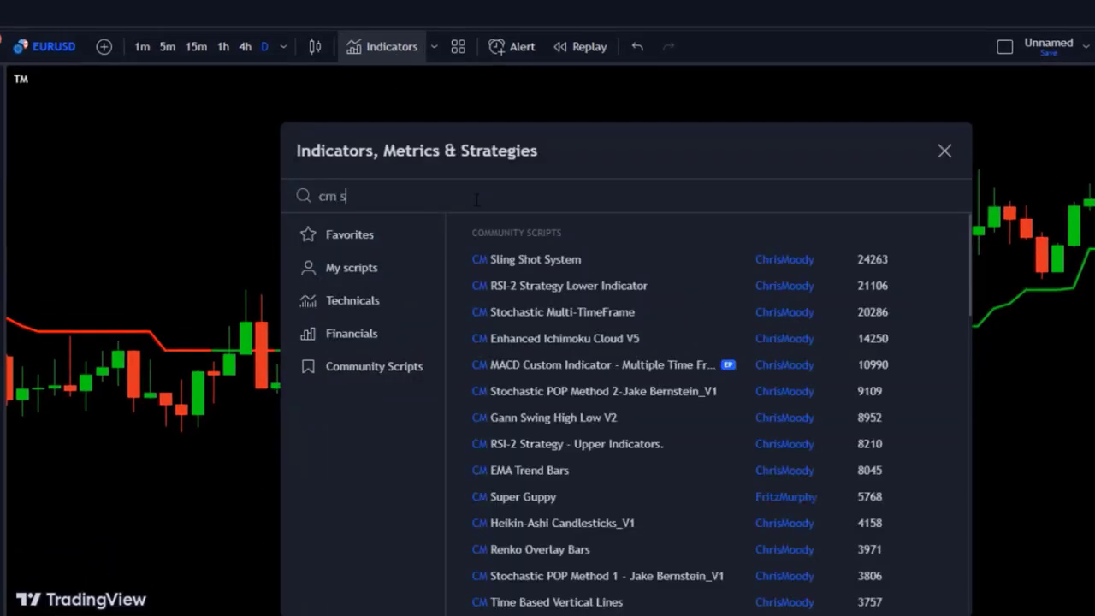
pyautogui.write('ling shot')
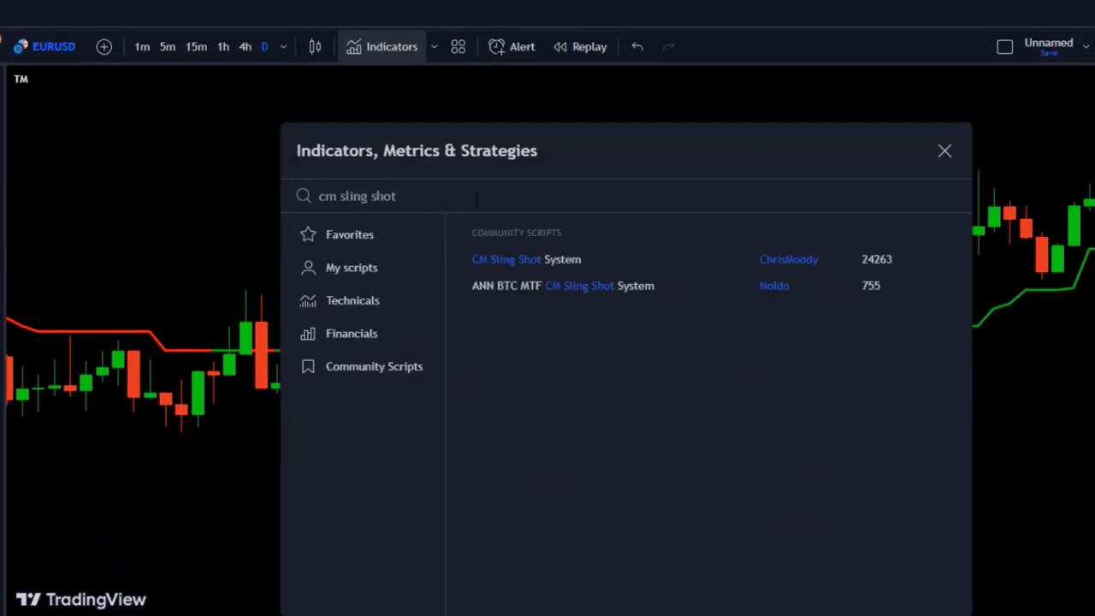
pyautogui.click(561, 260)
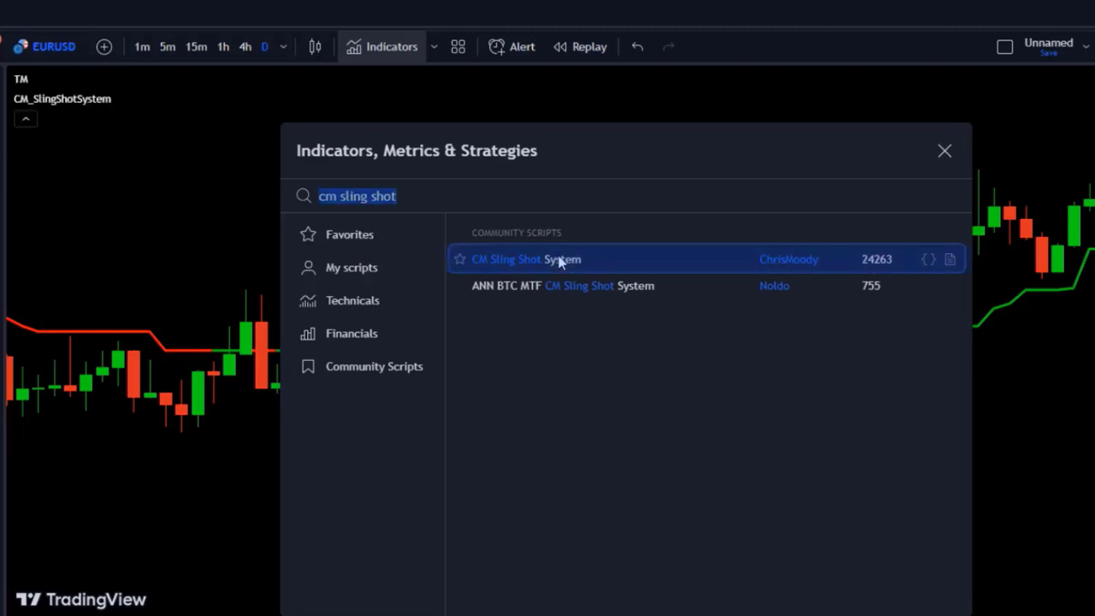
pyautogui.click(944, 152)
# Review the CM_SlingShotSystem entry and arrow inputs and confirm with Ok.
pyautogui.moveTo(109, 103)
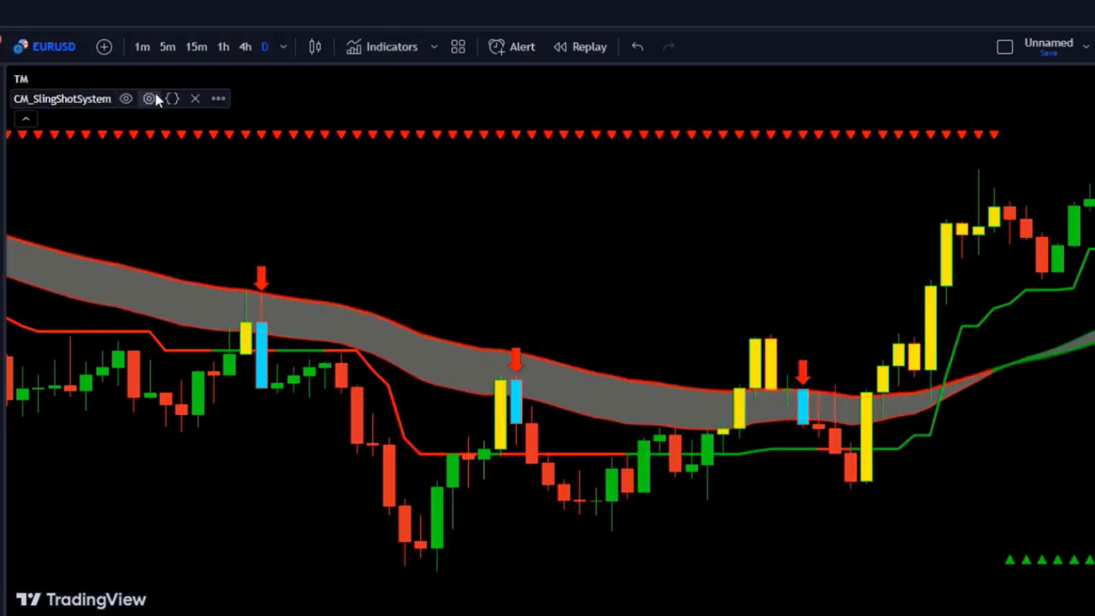
pyautogui.click(150, 99)
pyautogui.click(462, 112)
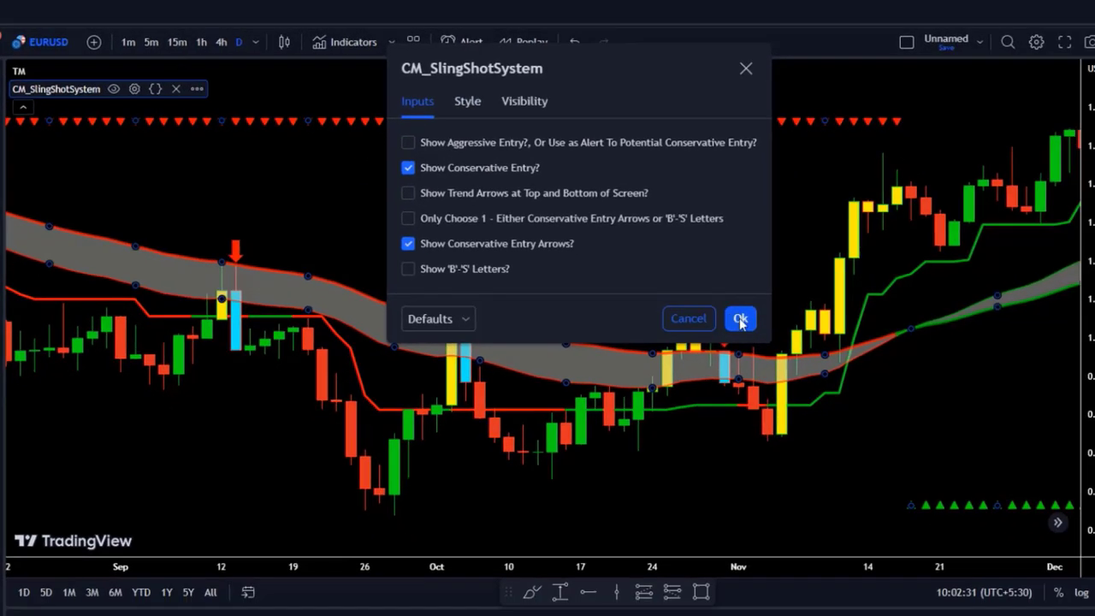
pyautogui.click(820, 353)
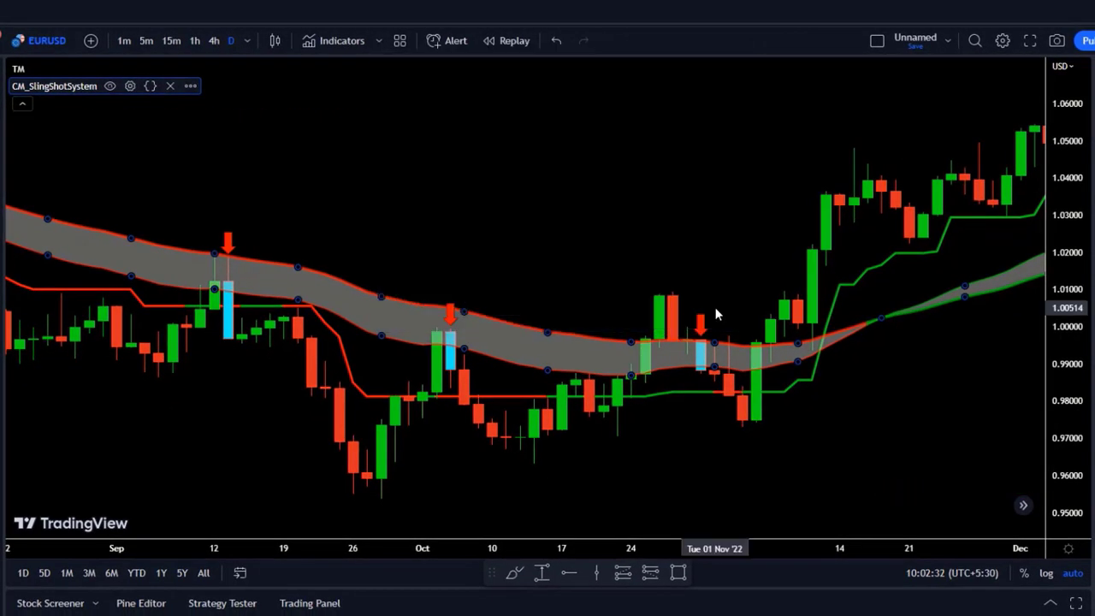
pyautogui.moveTo(692, 263); pyautogui.dragTo(458, 256)
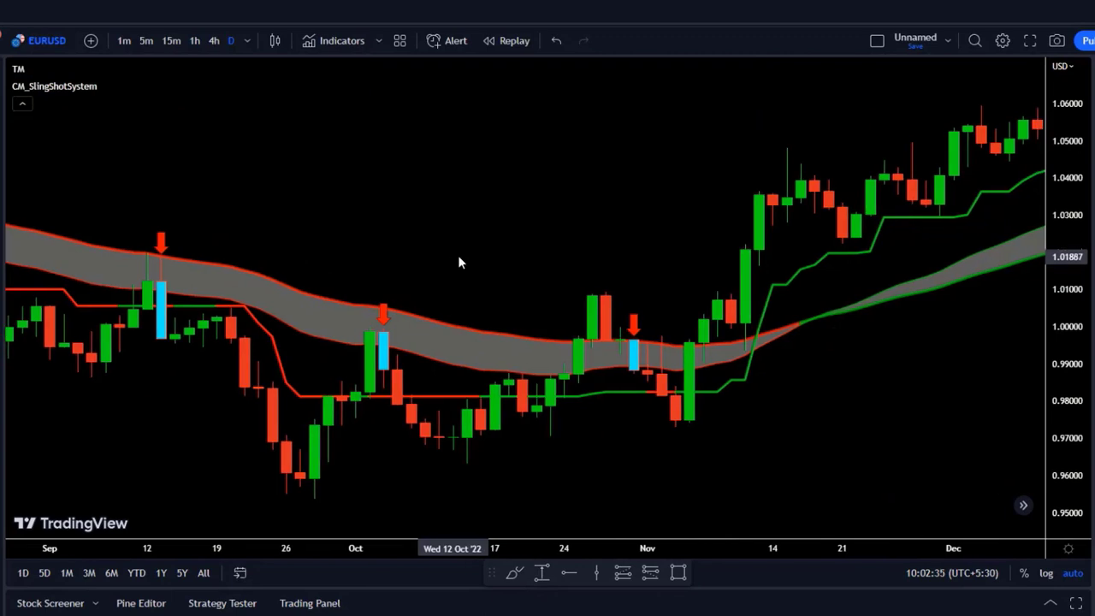
# Add the CM MACD Custom Indicator - Multiple Time Frame in a new pane below the chart.
pyautogui.click(341, 40)
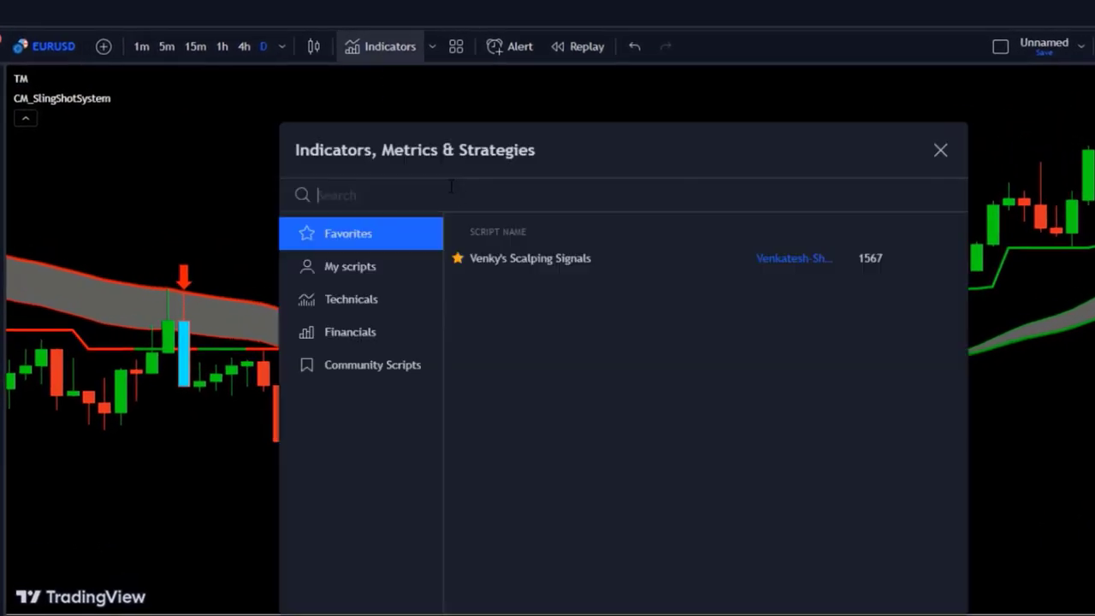
pyautogui.write('cm')
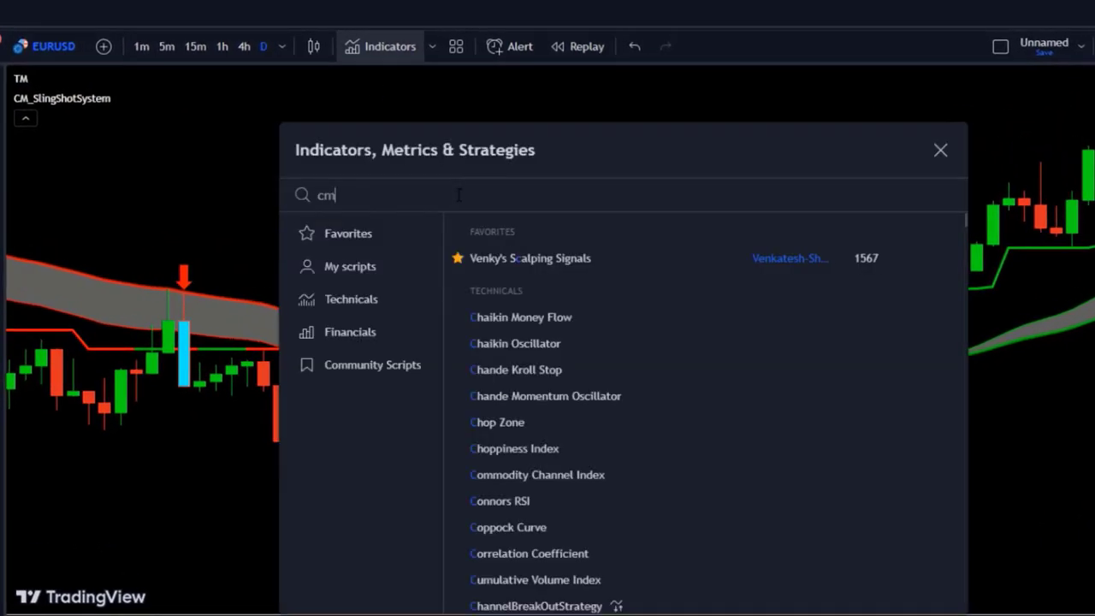
pyautogui.write(' macd')
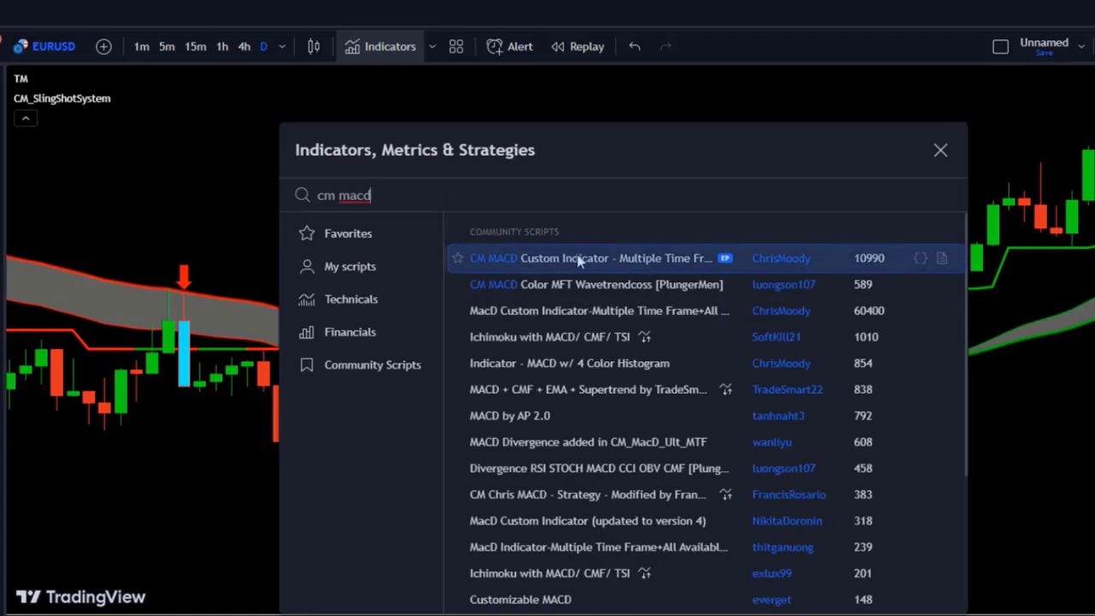
pyautogui.click(610, 255)
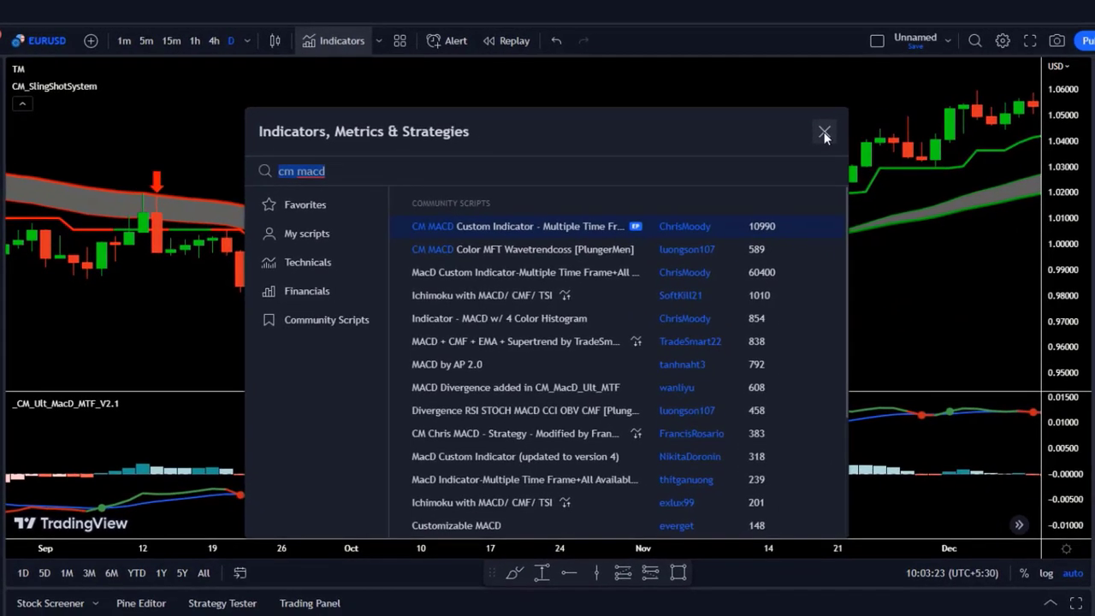
pyautogui.click(941, 150)
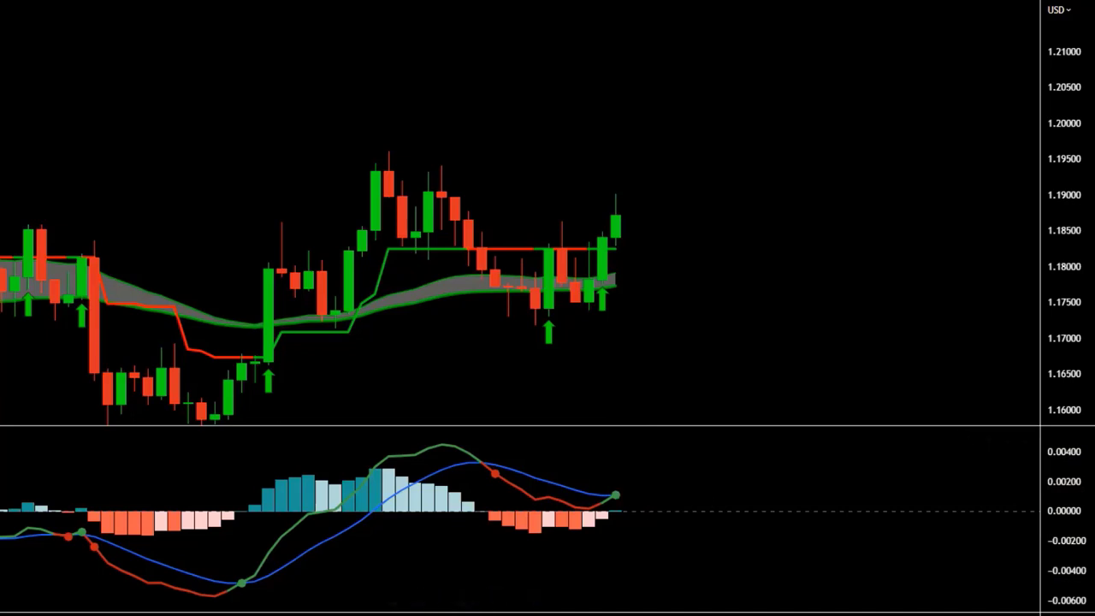
# Place a long position at the latest candle with stop near 1.171 and target near 1.21.
pyautogui.click(616, 244)
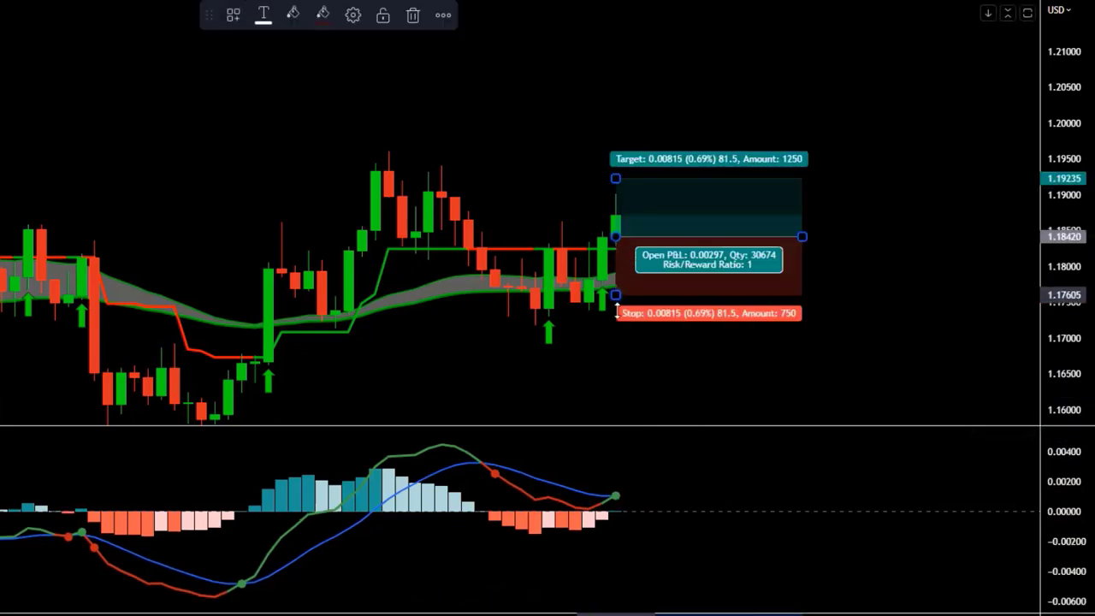
pyautogui.moveTo(616, 311); pyautogui.dragTo(616, 331)
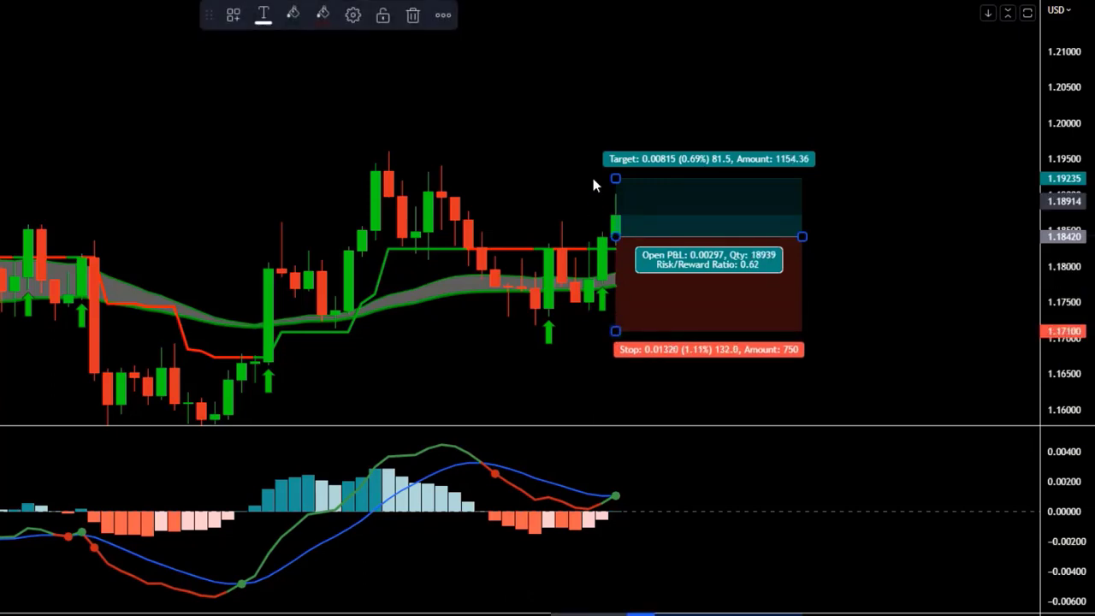
pyautogui.moveTo(611, 160); pyautogui.dragTo(614, 45)
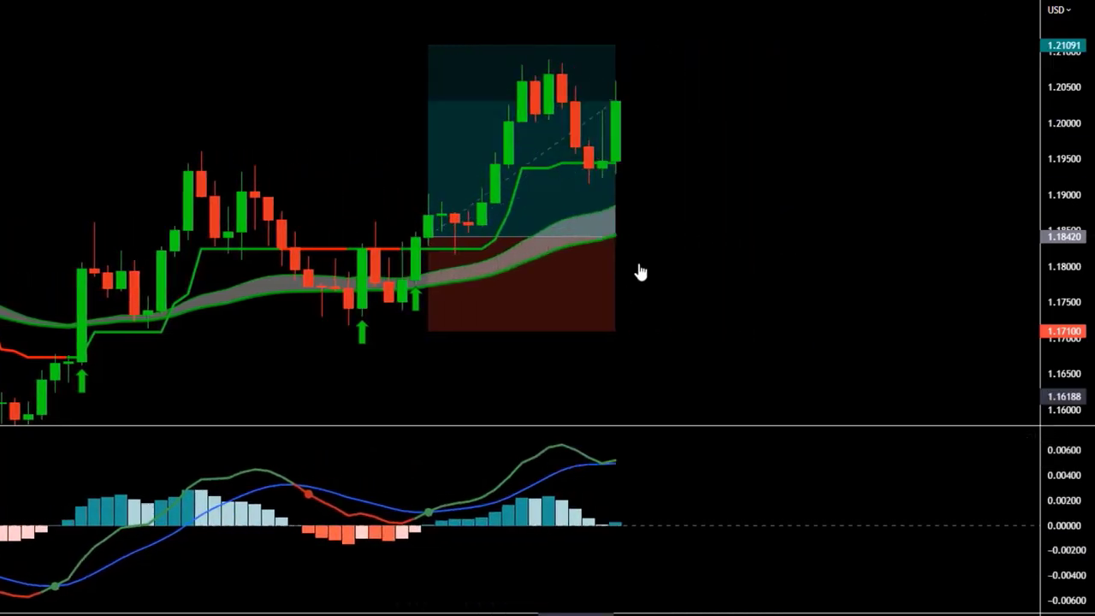
pyautogui.moveTo(640, 272); pyautogui.dragTo(775, 318)
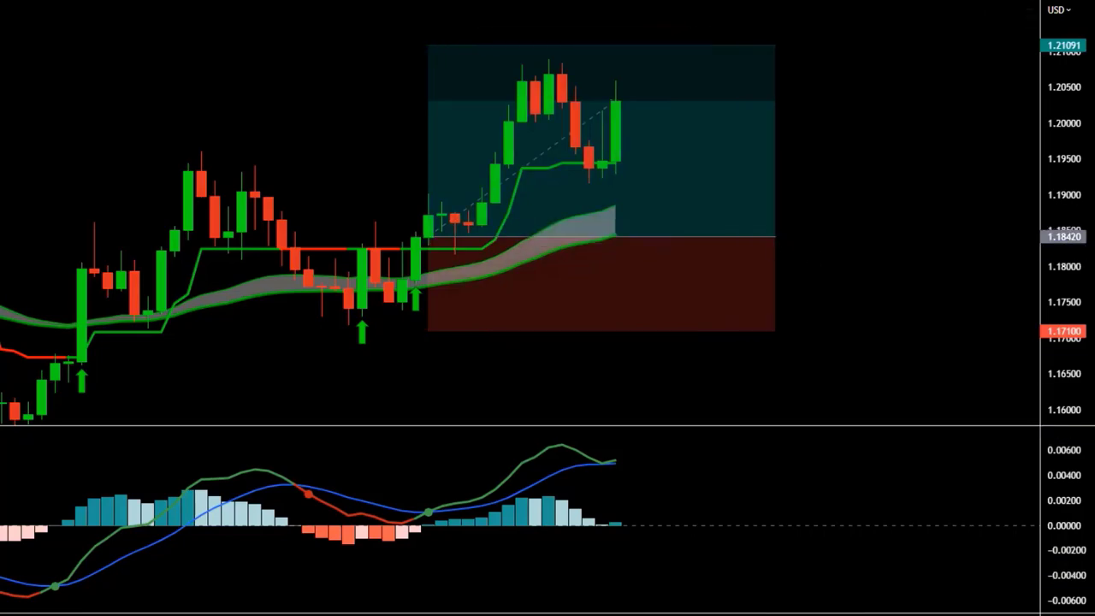
pyautogui.moveTo(741, 231); pyautogui.dragTo(589, 220)
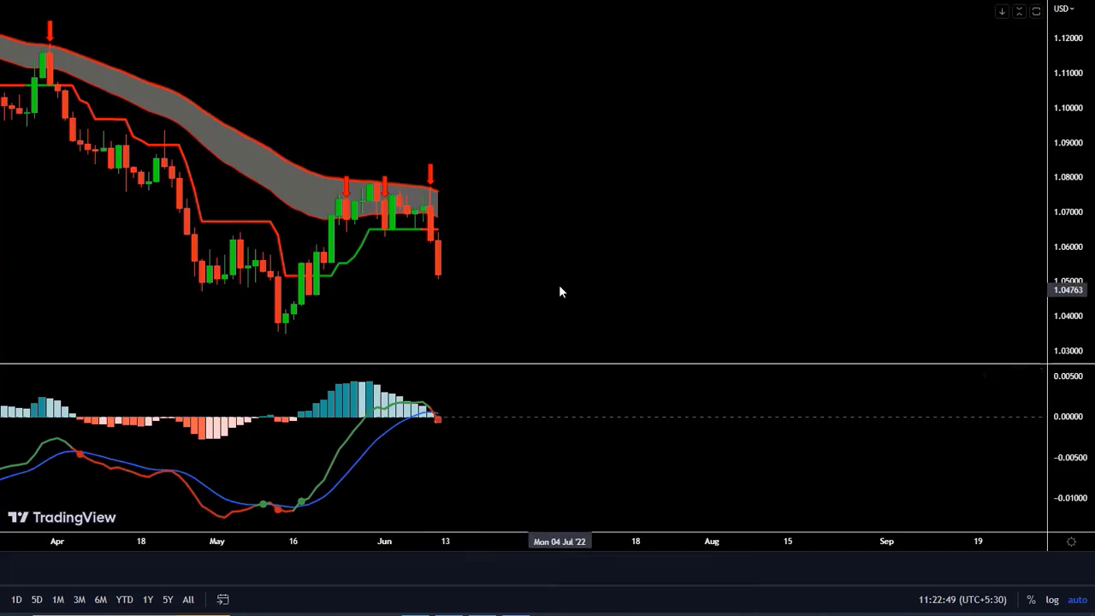
# Place a short position at the last candle, stop near 1.0769, target at 2 risk/reward.
pyautogui.moveTo(605, 518)
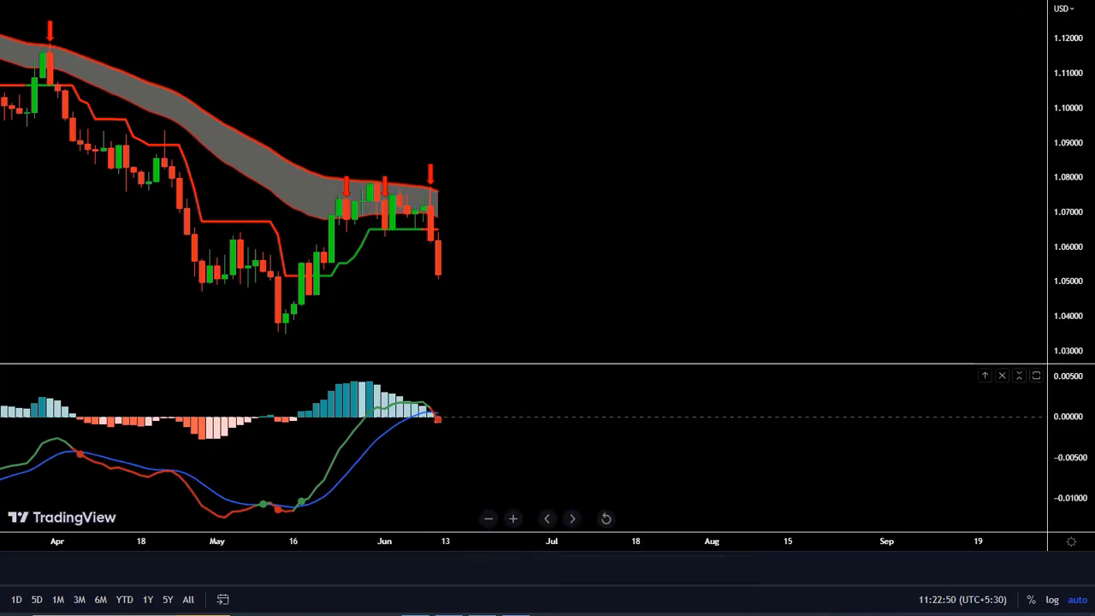
pyautogui.click(439, 273)
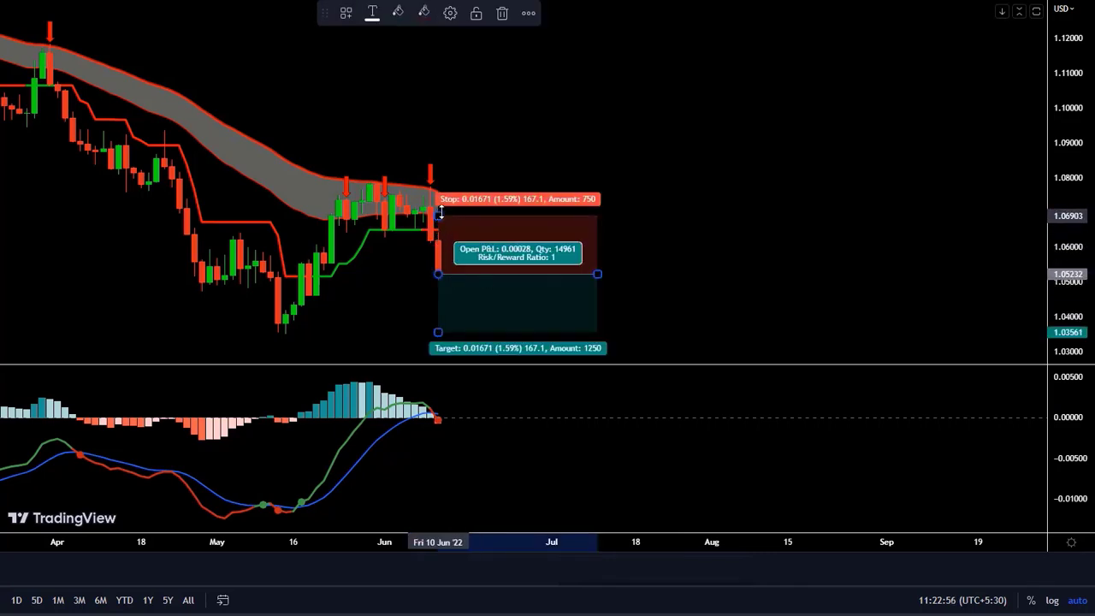
pyautogui.moveTo(440, 213); pyautogui.dragTo(441, 188)
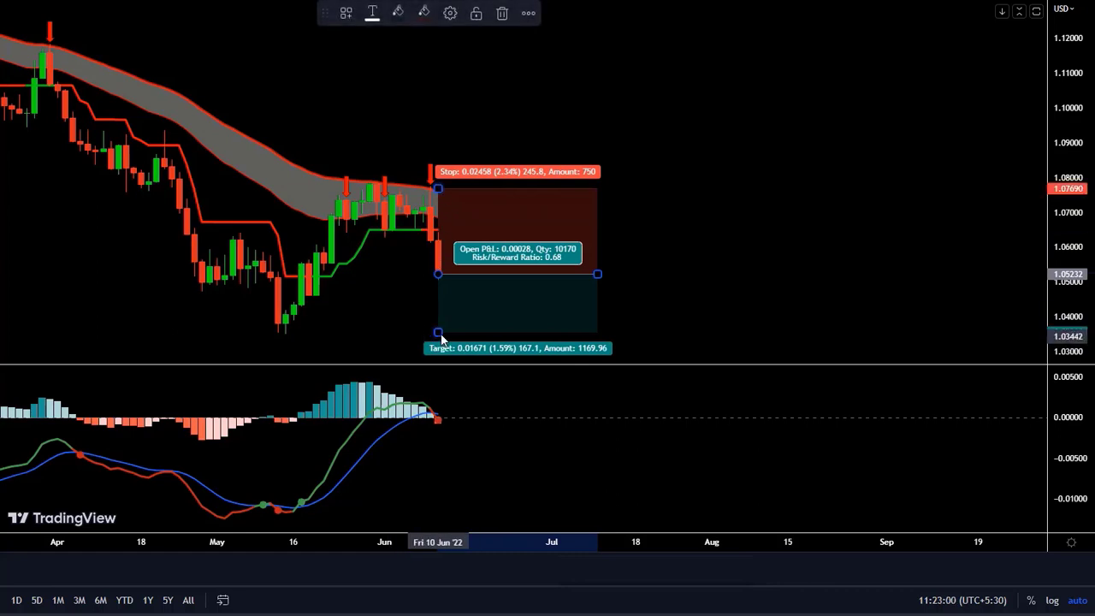
pyautogui.moveTo(439, 334); pyautogui.dragTo(521, 344)
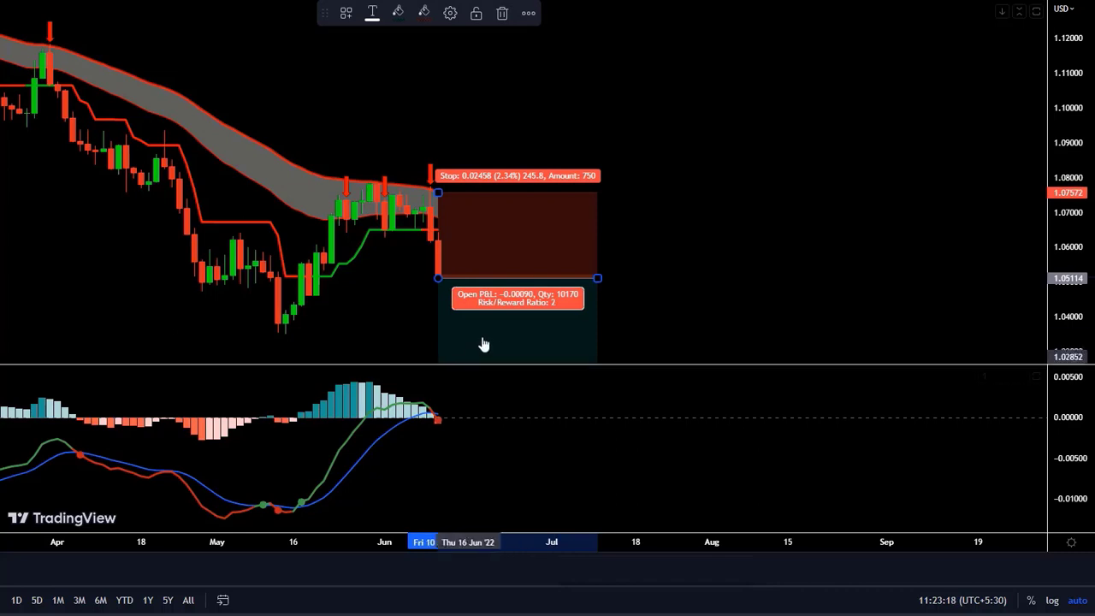
# Step the replay forward until the short hits target, then trim the box to the exit.
pyautogui.click(487, 584)
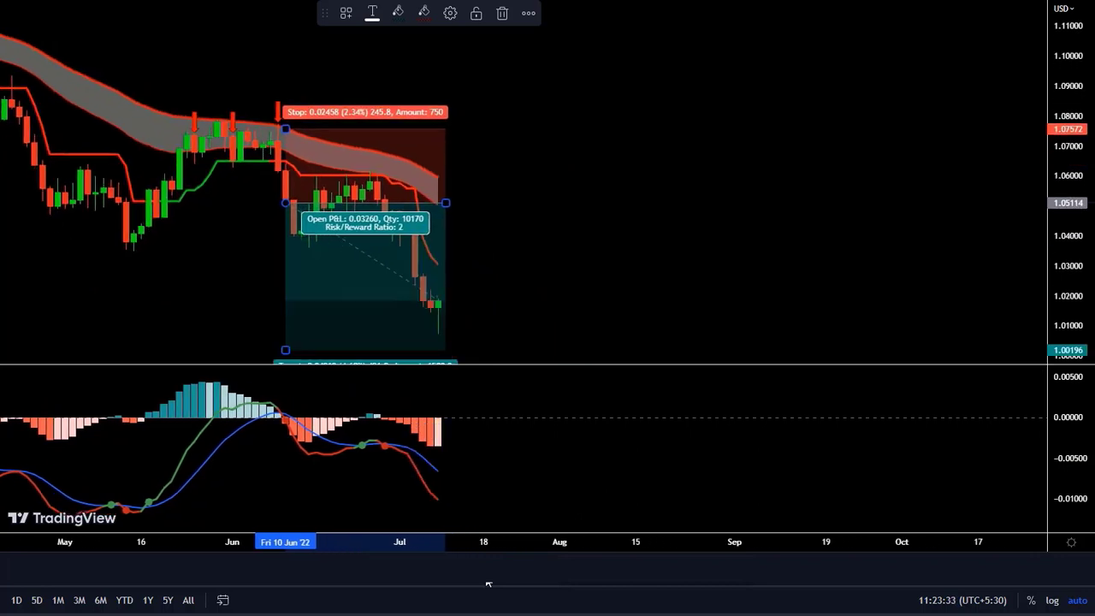
pyautogui.click(488, 585)
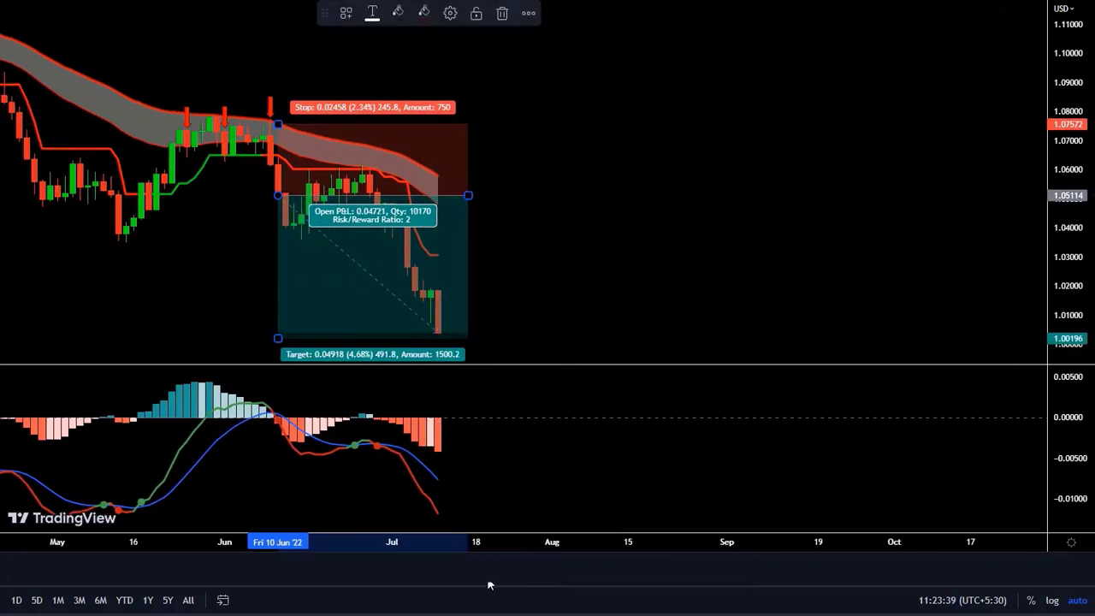
pyautogui.click(489, 584)
pyautogui.moveTo(460, 192); pyautogui.dragTo(430, 188)
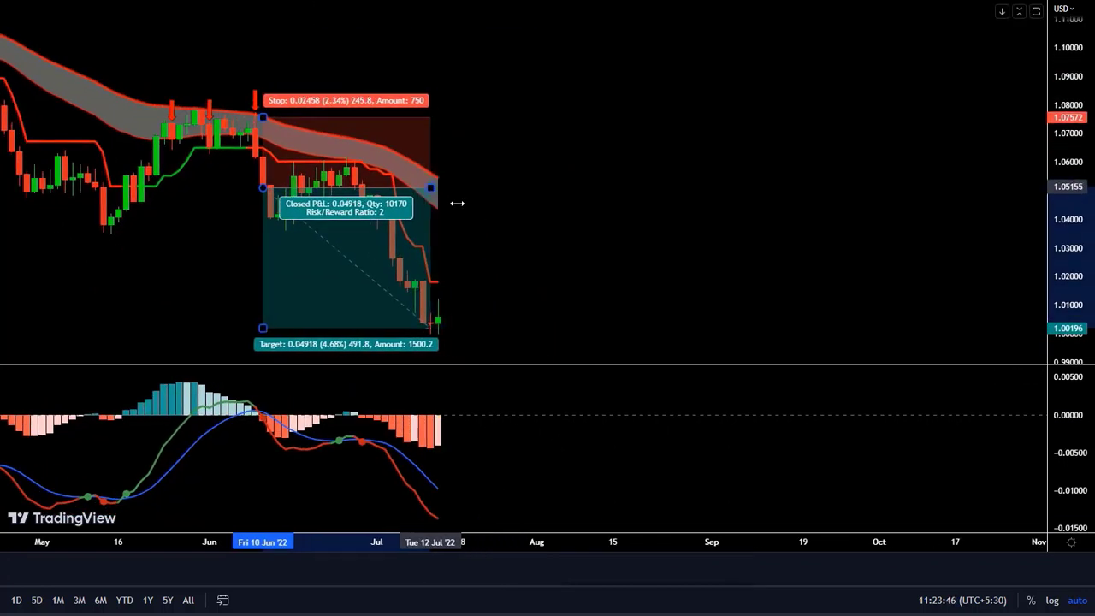
pyautogui.click(456, 205)
pyautogui.moveTo(209, 148); pyautogui.dragTo(356, 206)
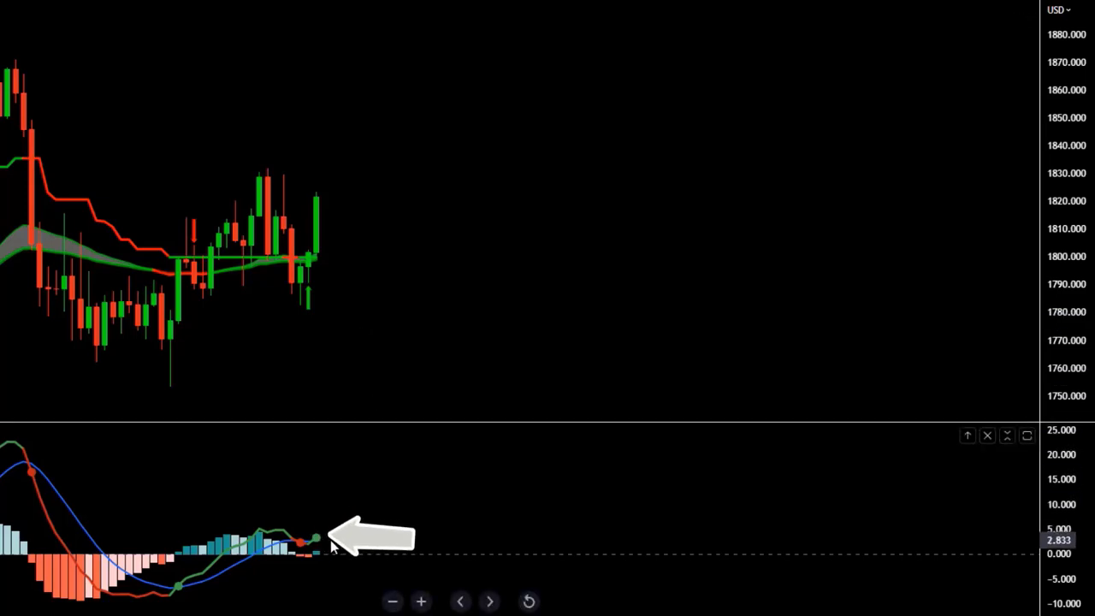
# Place a long position at the last candle with stop near 1756 and a 2:1 target.
pyautogui.click(316, 199)
pyautogui.moveTo(316, 285); pyautogui.dragTo(310, 384)
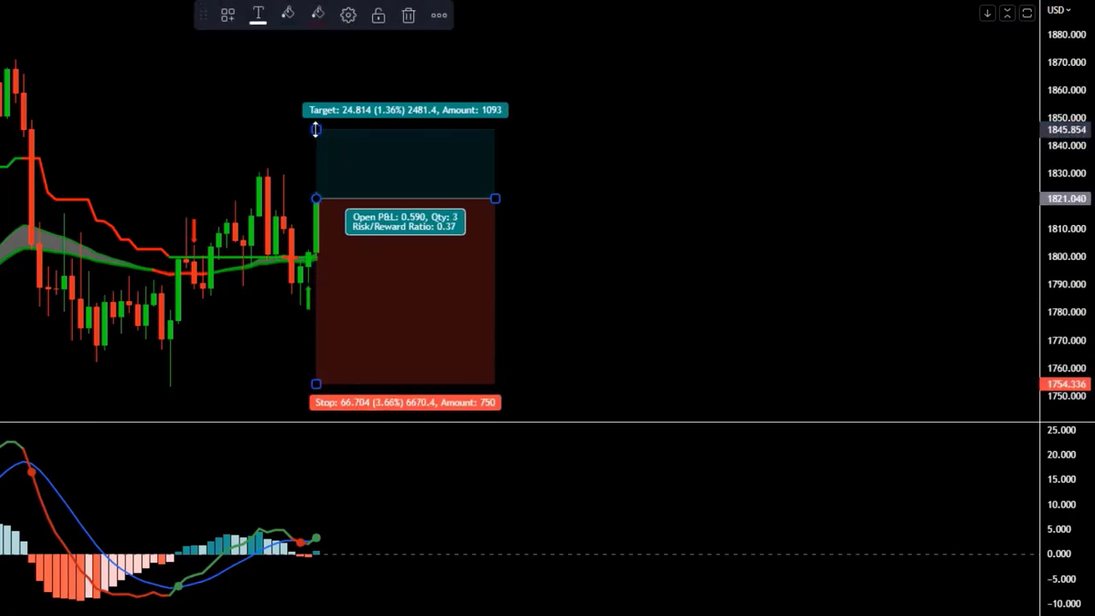
pyautogui.moveTo(203, 16); pyautogui.dragTo(32, 18)
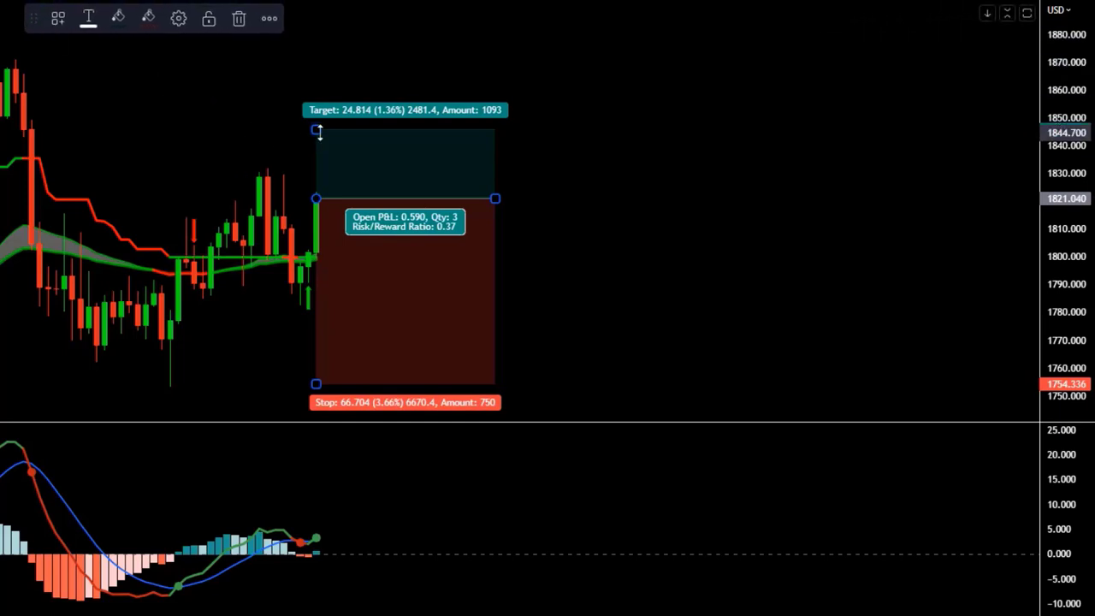
pyautogui.moveTo(317, 130); pyautogui.dragTo(313, 5)
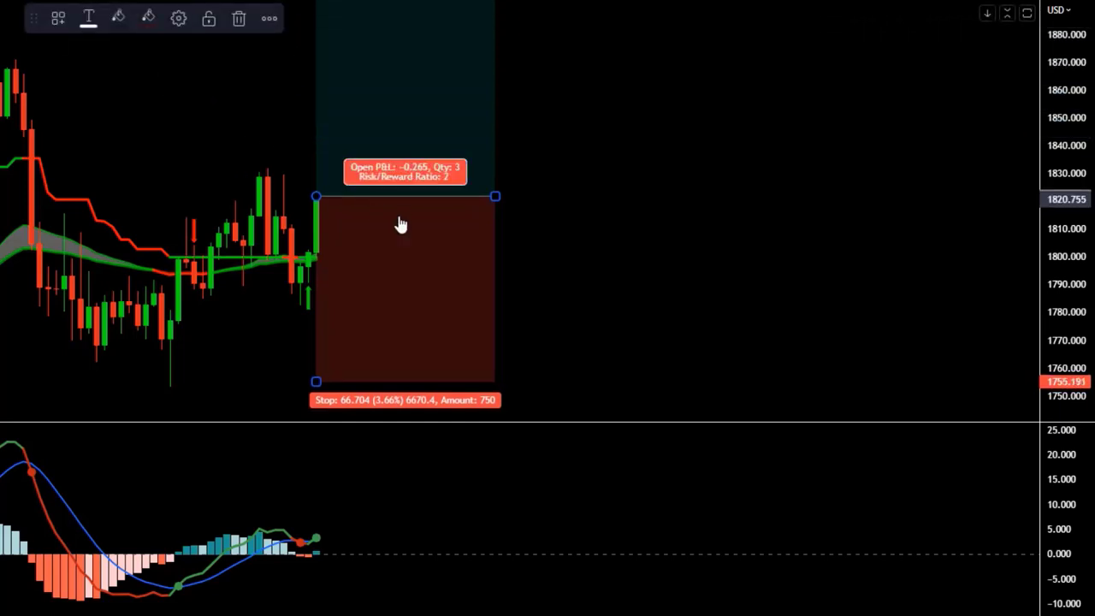
pyautogui.click(580, 282)
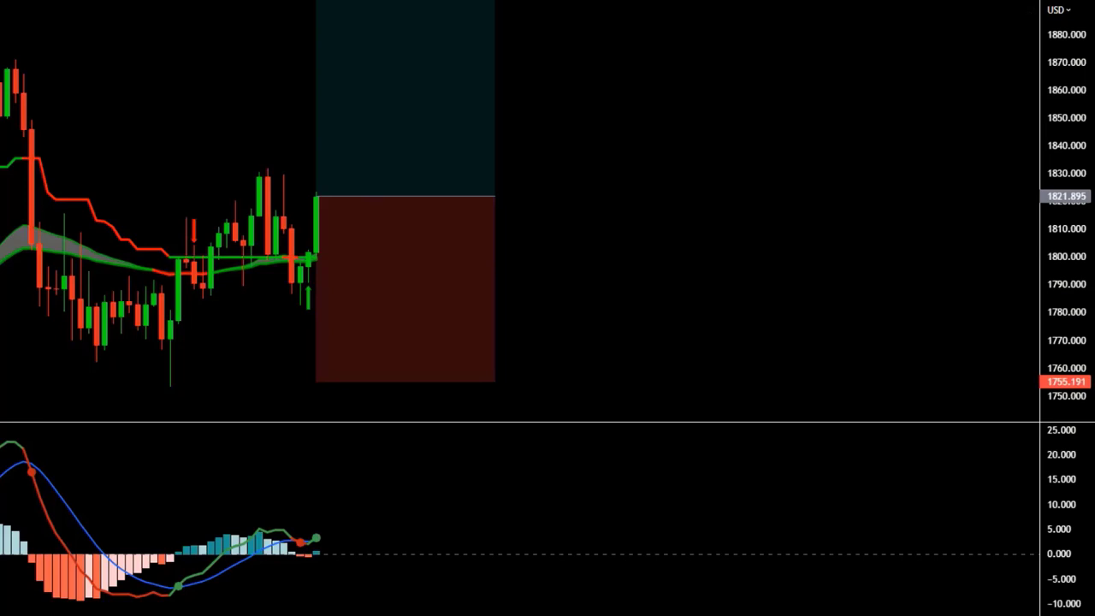
# Play the replay forward until the long closes at target, trimming the box to the exit.
pyautogui.hotkey('shift', 'Down')
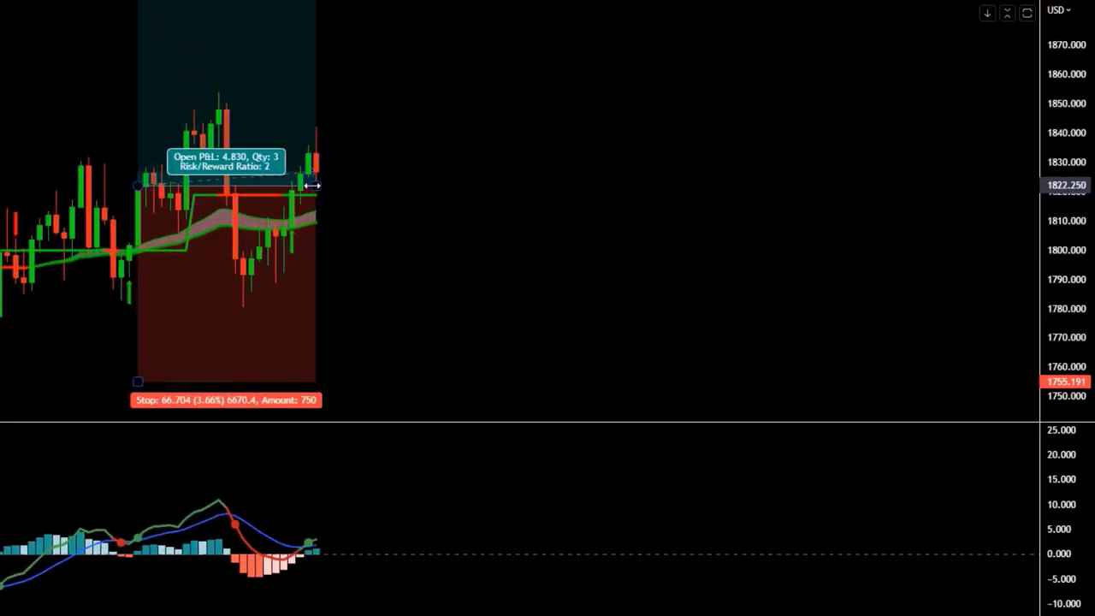
pyautogui.moveTo(316, 186); pyautogui.dragTo(616, 214)
pyautogui.click(696, 225)
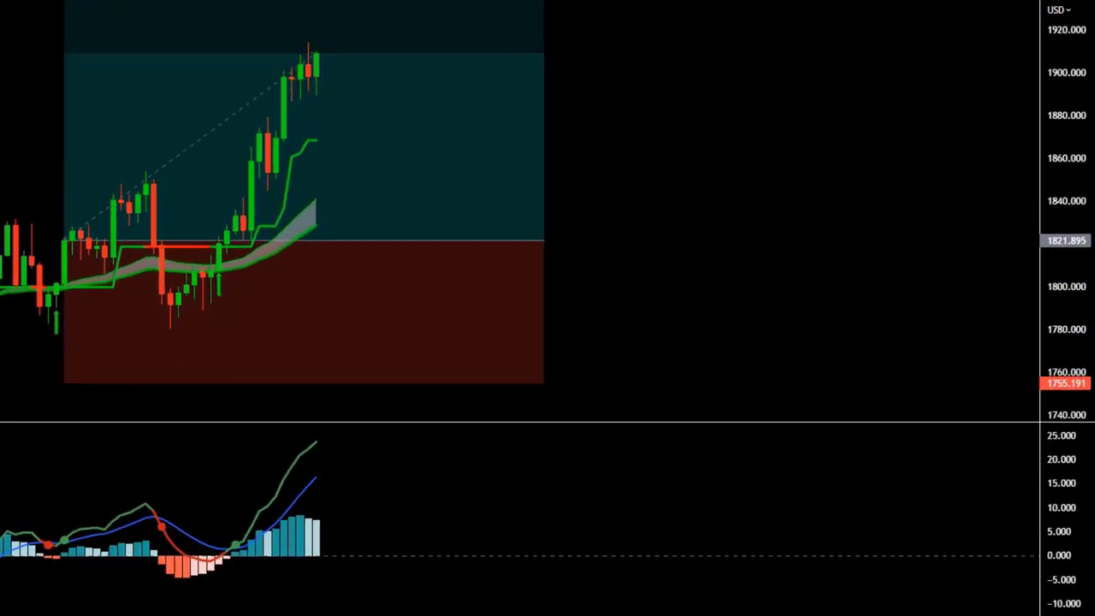
pyautogui.moveTo(528, 276); pyautogui.dragTo(324, 288)
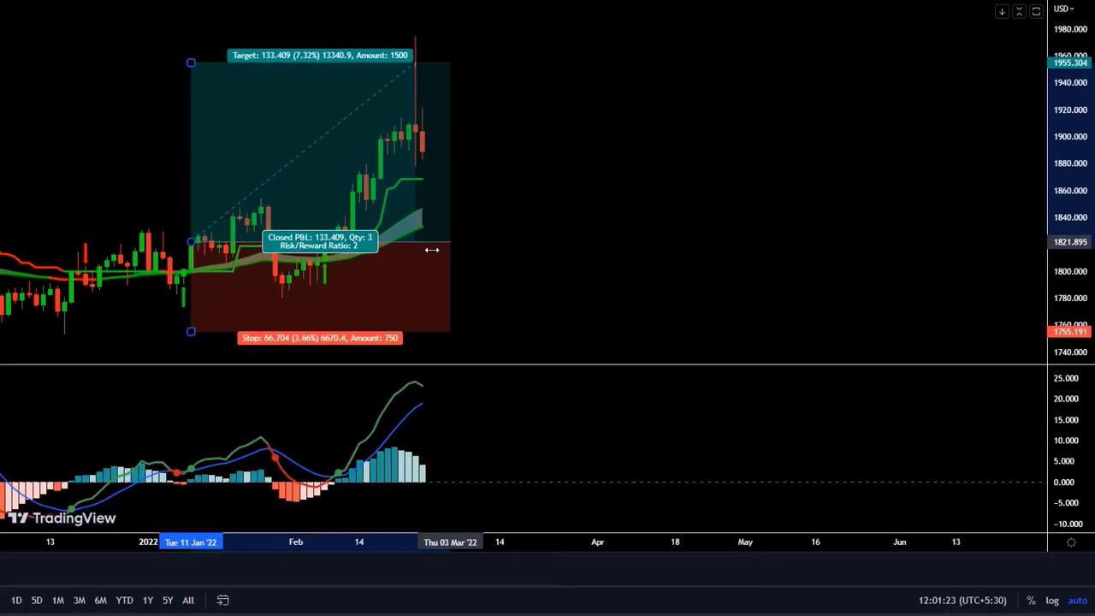
pyautogui.moveTo(432, 250); pyautogui.dragTo(420, 246)
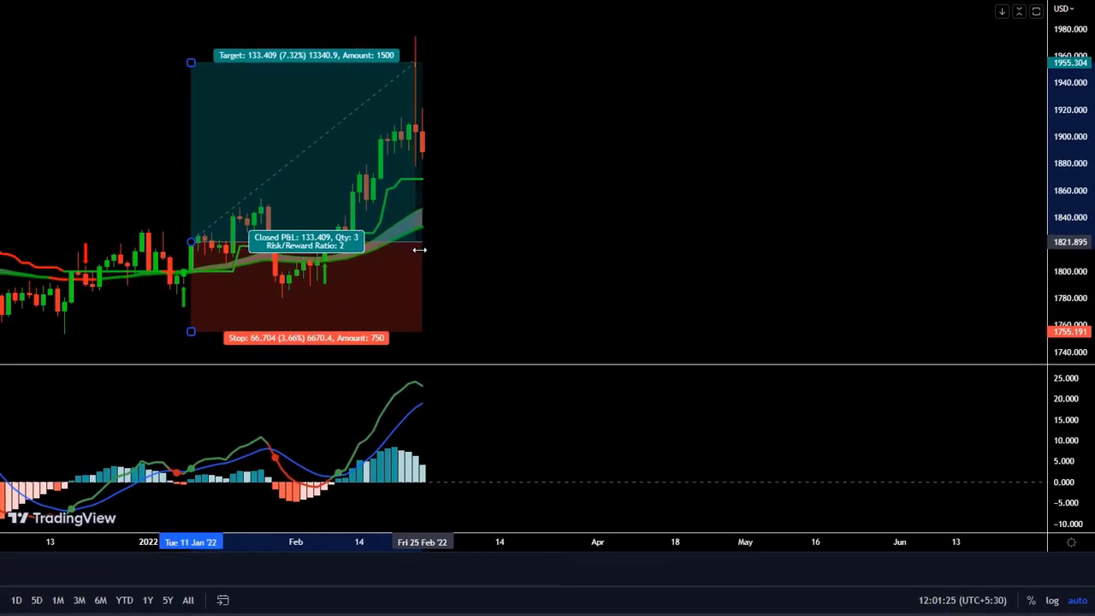
pyautogui.click(486, 258)
pyautogui.moveTo(486, 259); pyautogui.dragTo(565, 283)
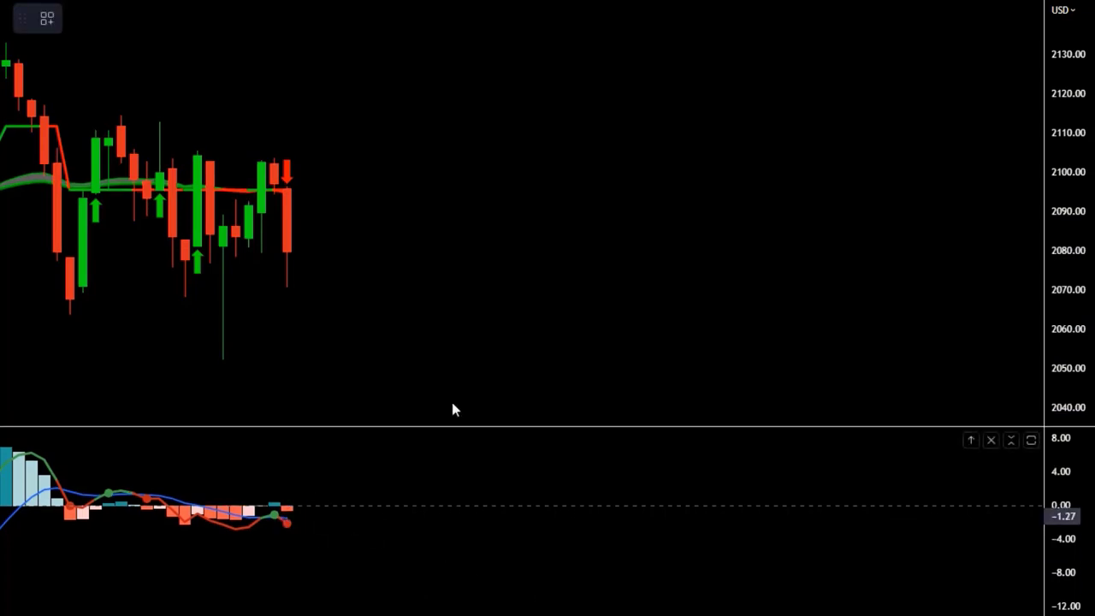
# Place a short position near 2079 with stop near 2131 and a 2:1 target.
pyautogui.click(288, 252)
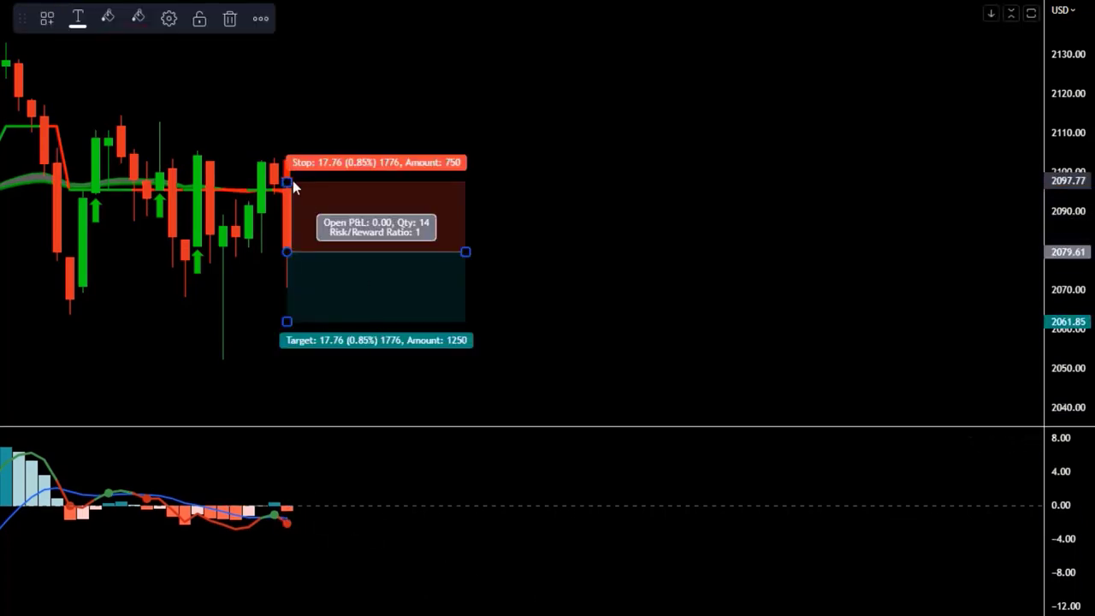
pyautogui.moveTo(288, 182); pyautogui.dragTo(257, 48)
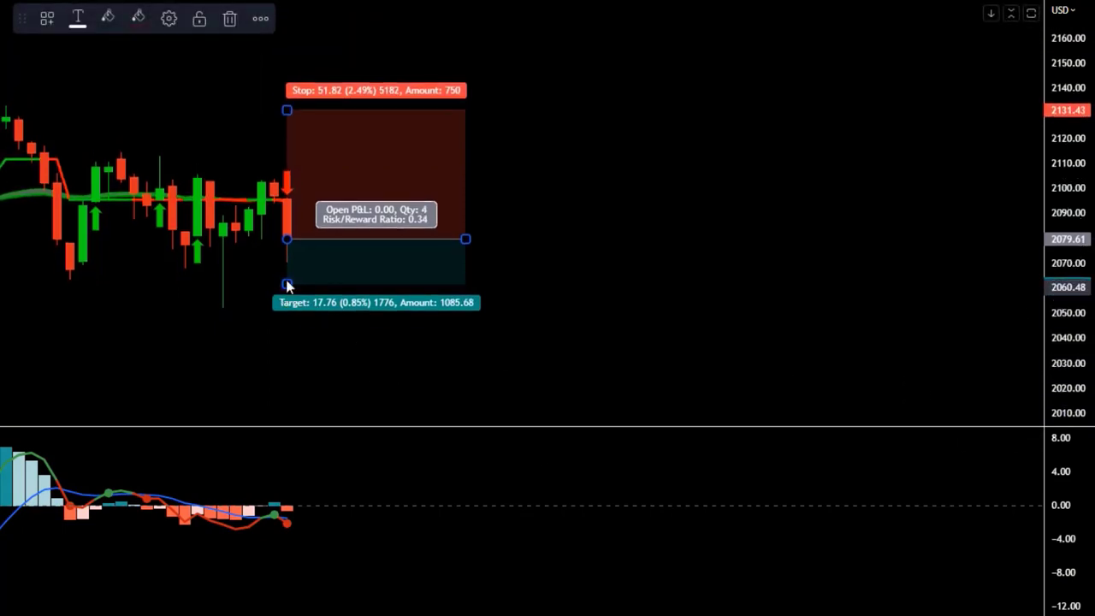
pyautogui.moveTo(286, 291); pyautogui.dragTo(286, 422)
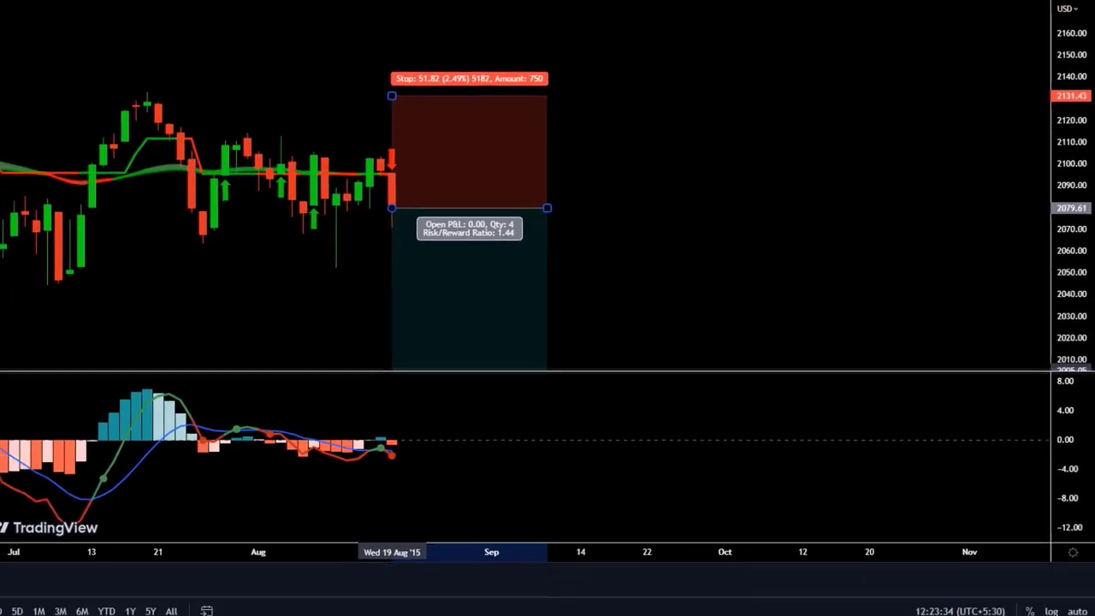
pyautogui.moveTo(391, 371); pyautogui.dragTo(391, 432)
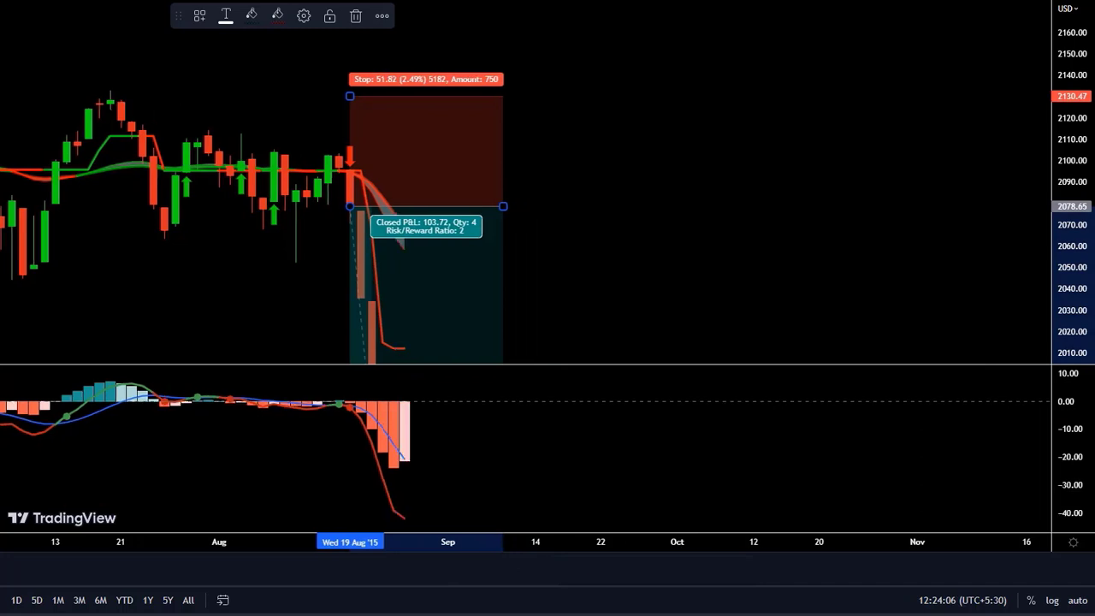
pyautogui.moveTo(493, 538)
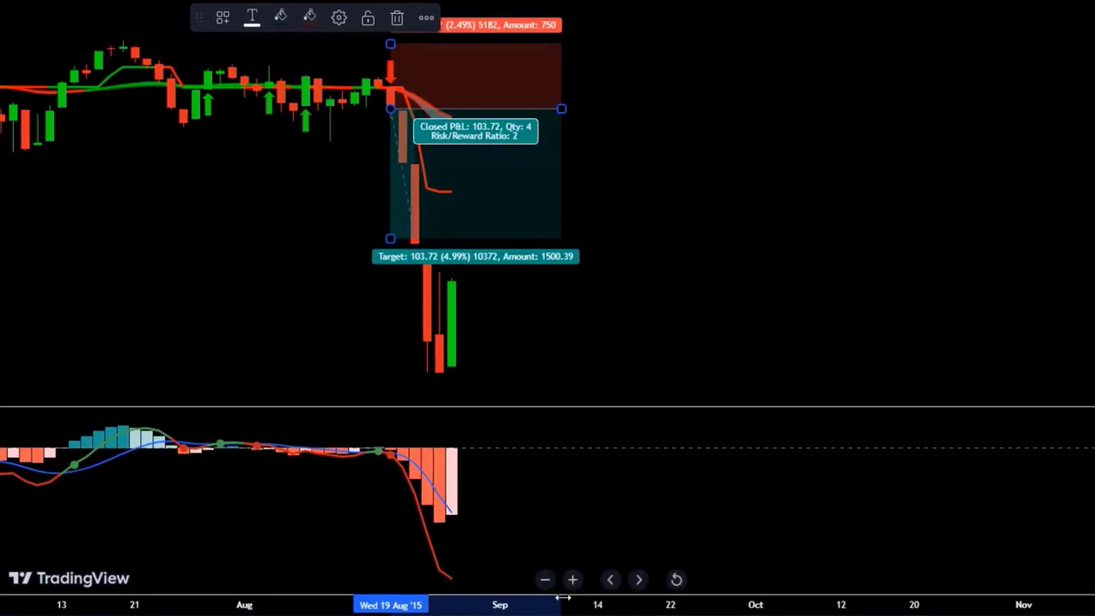
pyautogui.click(569, 154)
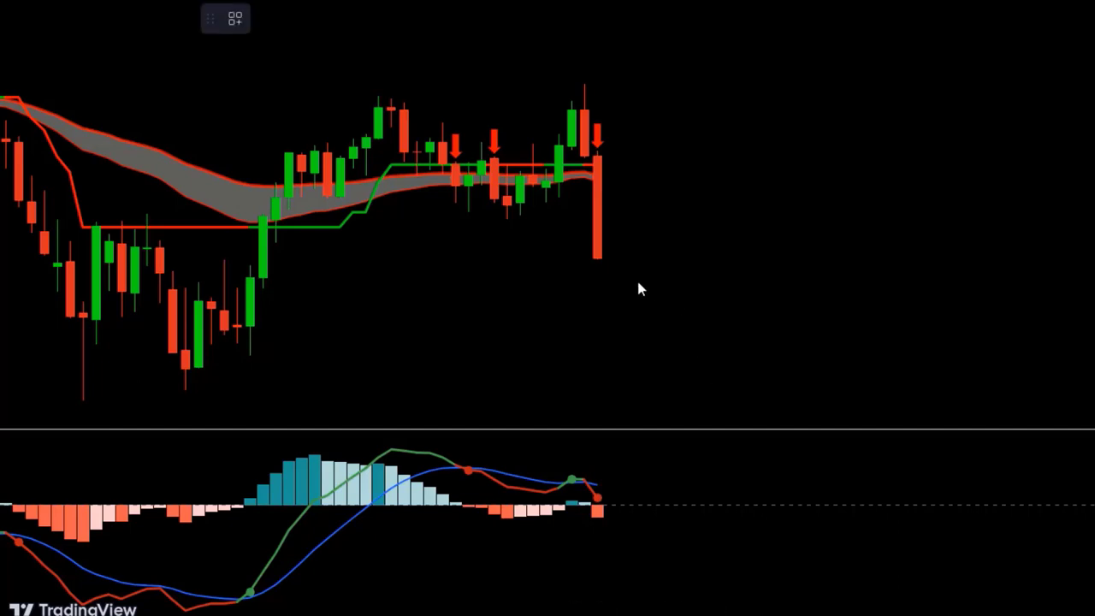
# Place a short position on the big red candle with a raised stop and 2:1 target, trimmed to the exit.
pyautogui.click(598, 260)
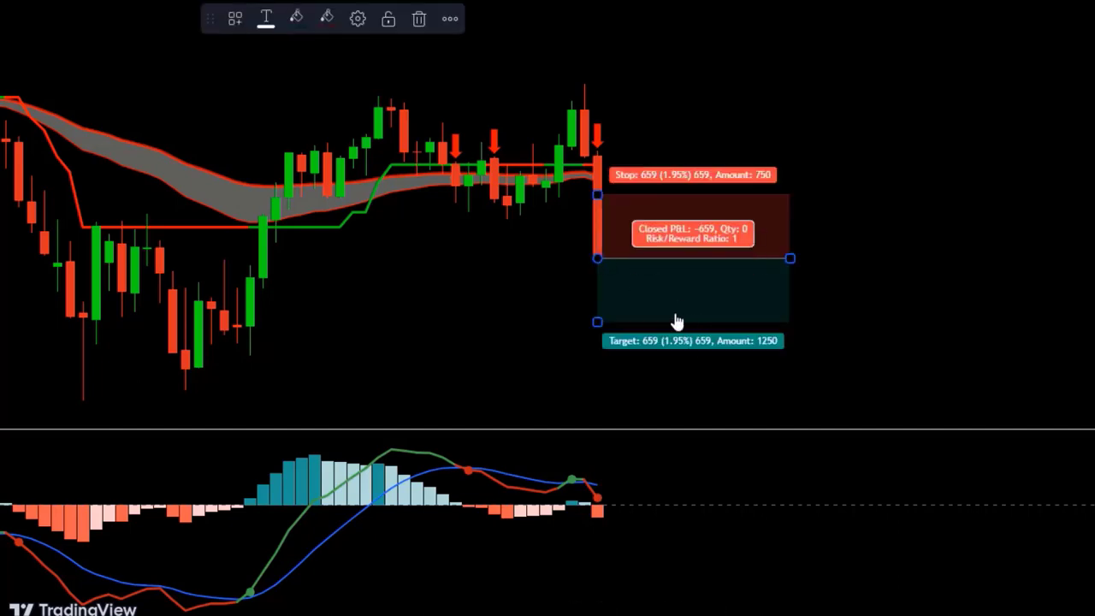
pyautogui.moveTo(598, 196); pyautogui.dragTo(597, 100)
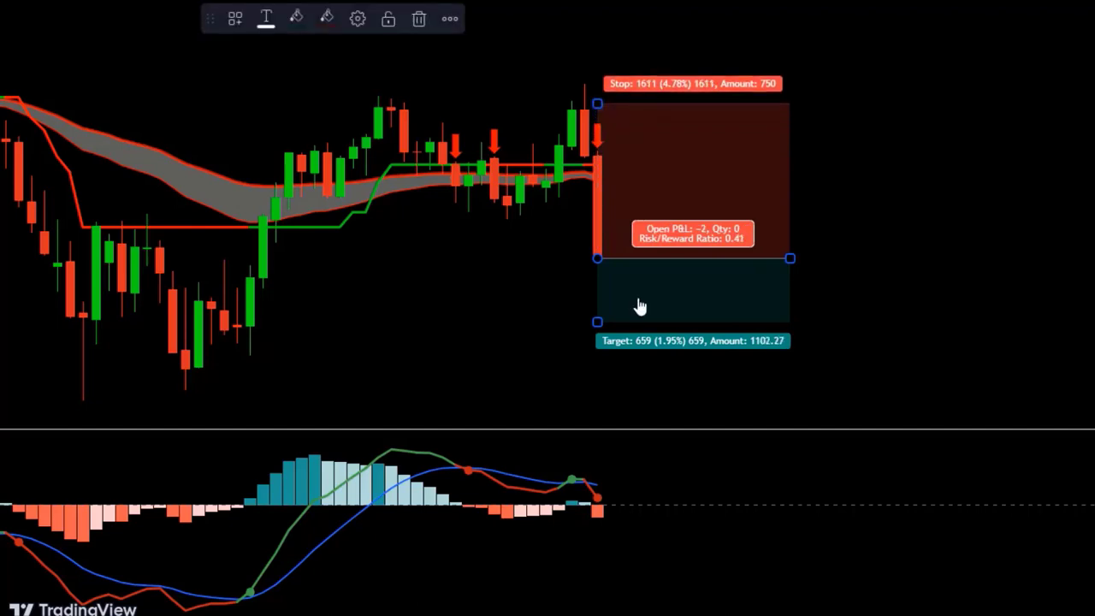
pyautogui.moveTo(597, 321)
pyautogui.mouseDown()
pyautogui.moveTo(572, 420)
pyautogui.moveTo(581, 437)
pyautogui.mouseUp()
pyautogui.click(824, 419)
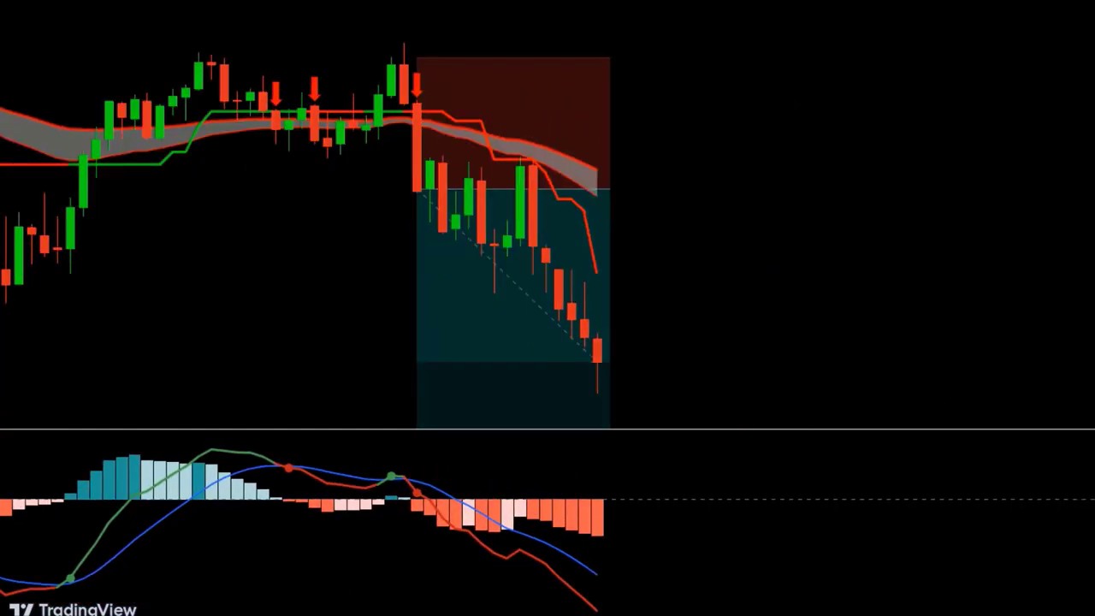
pyautogui.moveTo(610, 210); pyautogui.dragTo(814, 211)
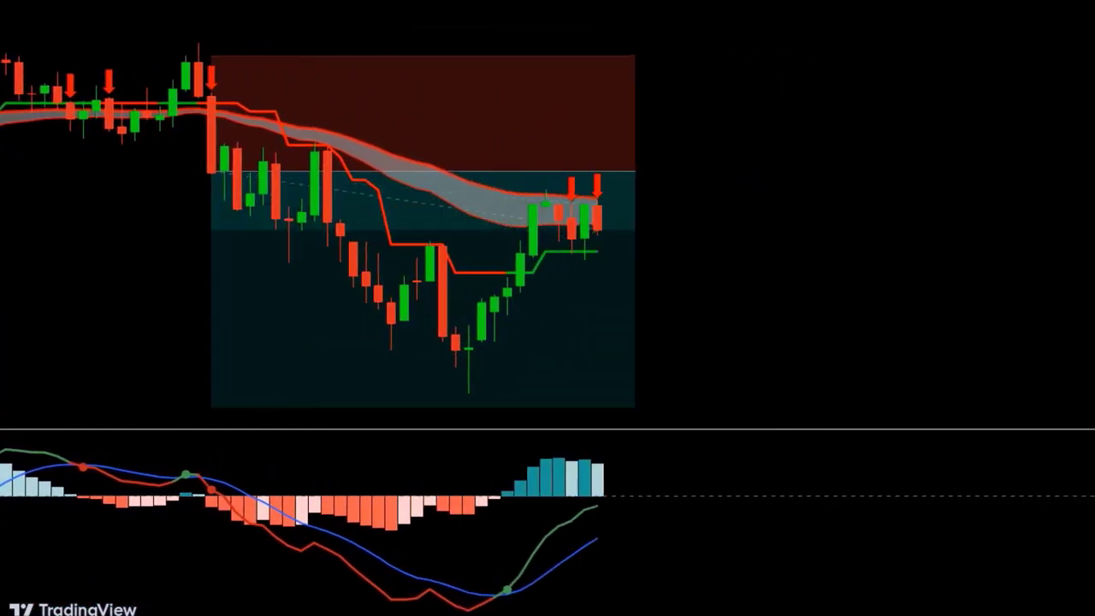
pyautogui.click(594, 179)
pyautogui.moveTo(594, 179)
pyautogui.mouseDown()
pyautogui.moveTo(739, 179)
pyautogui.moveTo(601, 162)
pyautogui.mouseUp()
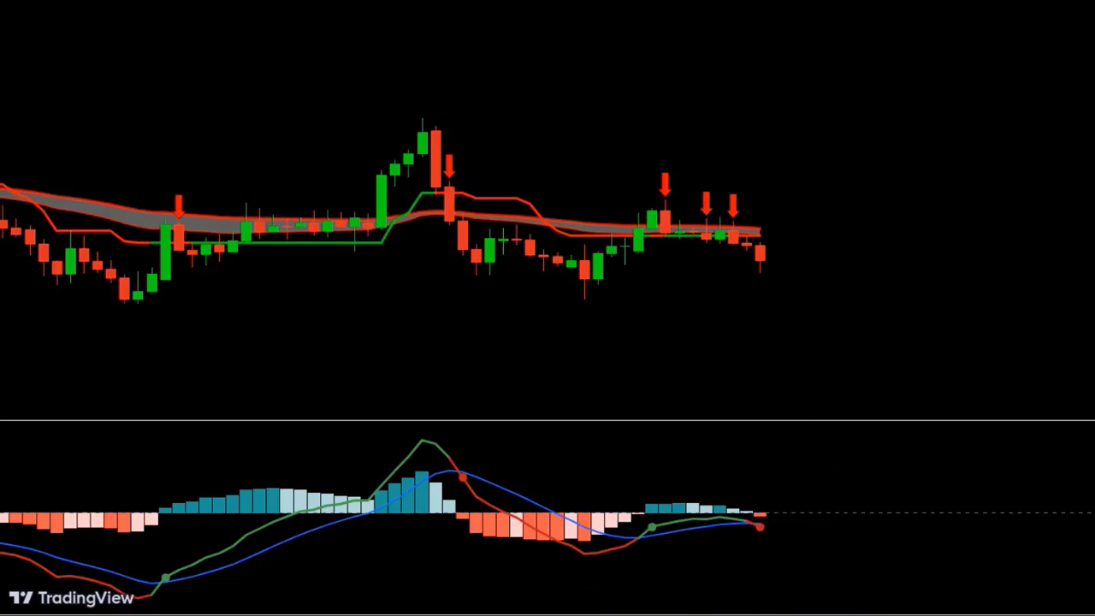
# Place a short position at the last candle with stop at 1.200 and a 2:1 target.
pyautogui.click(760, 263)
pyautogui.moveTo(759, 214); pyautogui.dragTo(758, 203)
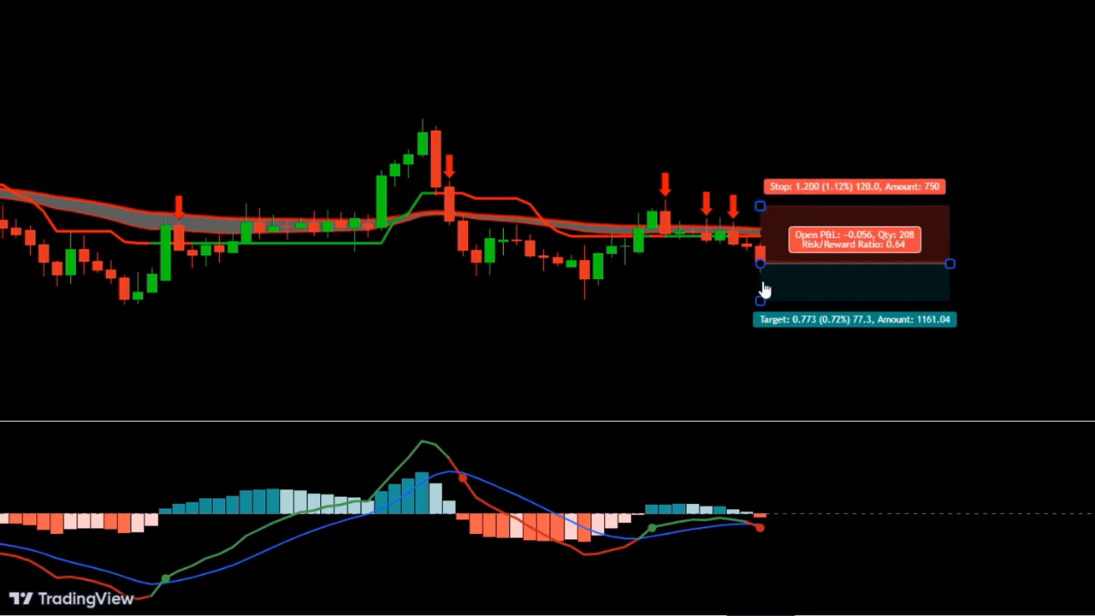
pyautogui.moveTo(759, 299); pyautogui.dragTo(761, 380)
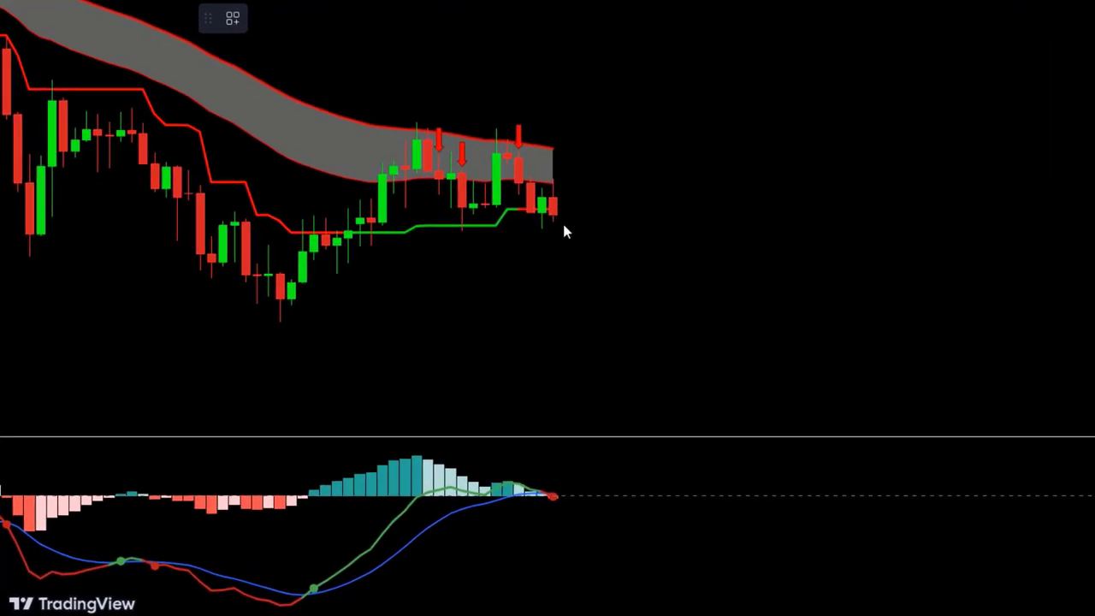
# Place a short position at the last candle with stop 0.01981 and target 0.03983 (R/R 2.01).
pyautogui.click(564, 225)
pyautogui.moveTo(554, 156); pyautogui.dragTo(554, 141)
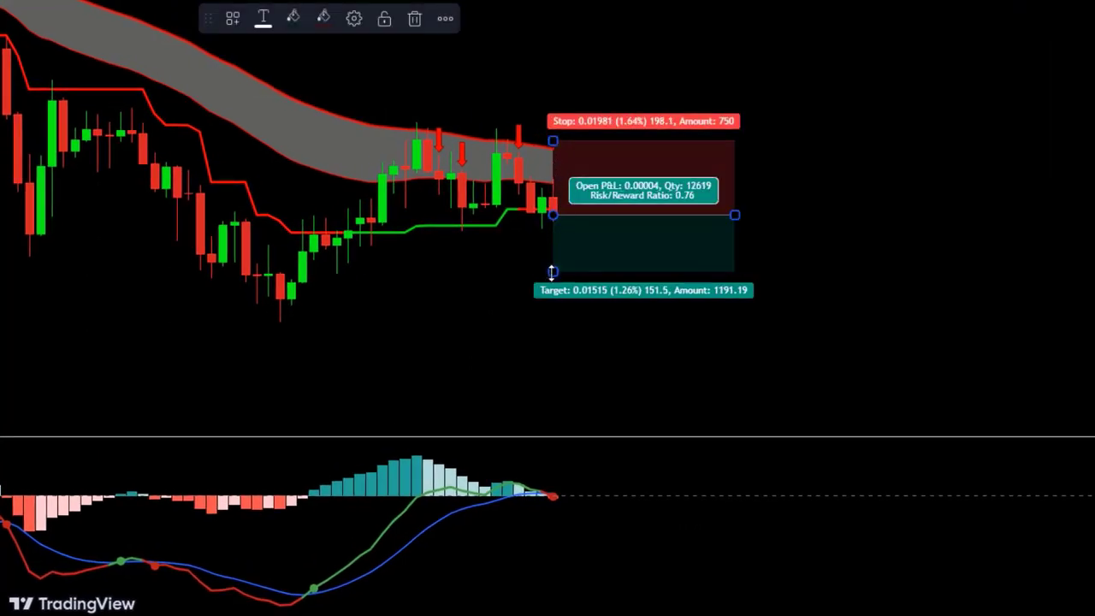
pyautogui.moveTo(553, 273); pyautogui.dragTo(541, 365)
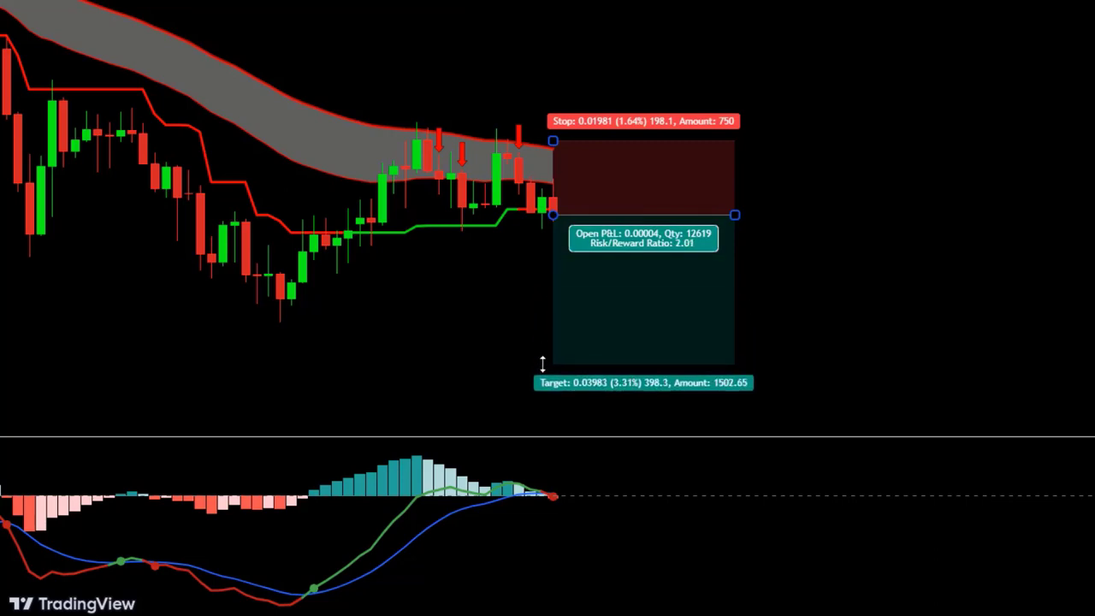
pyautogui.click(428, 410)
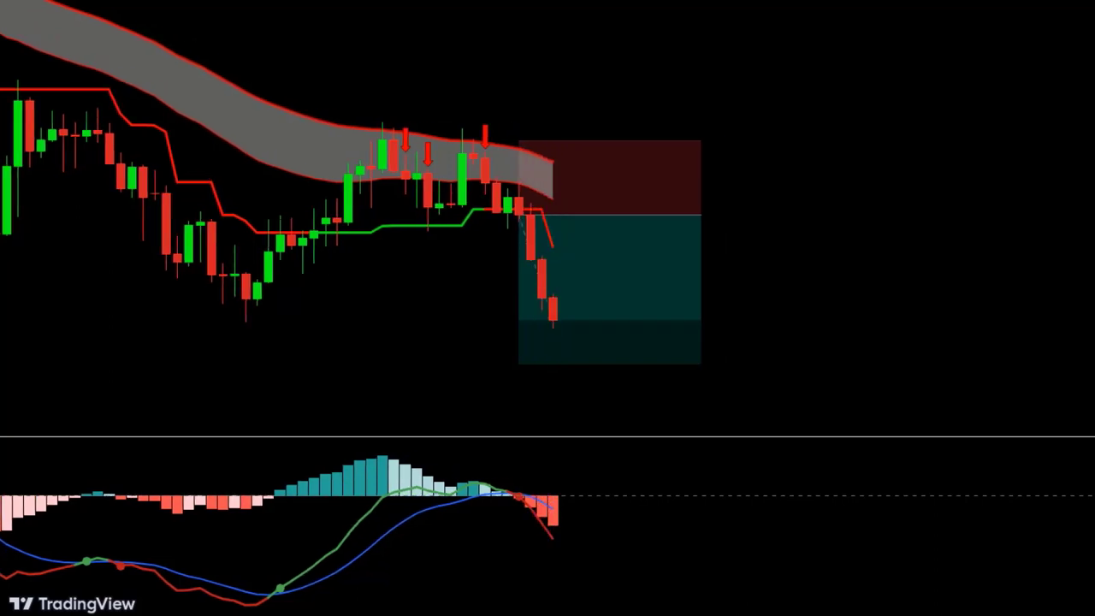
pyautogui.moveTo(554, 335)
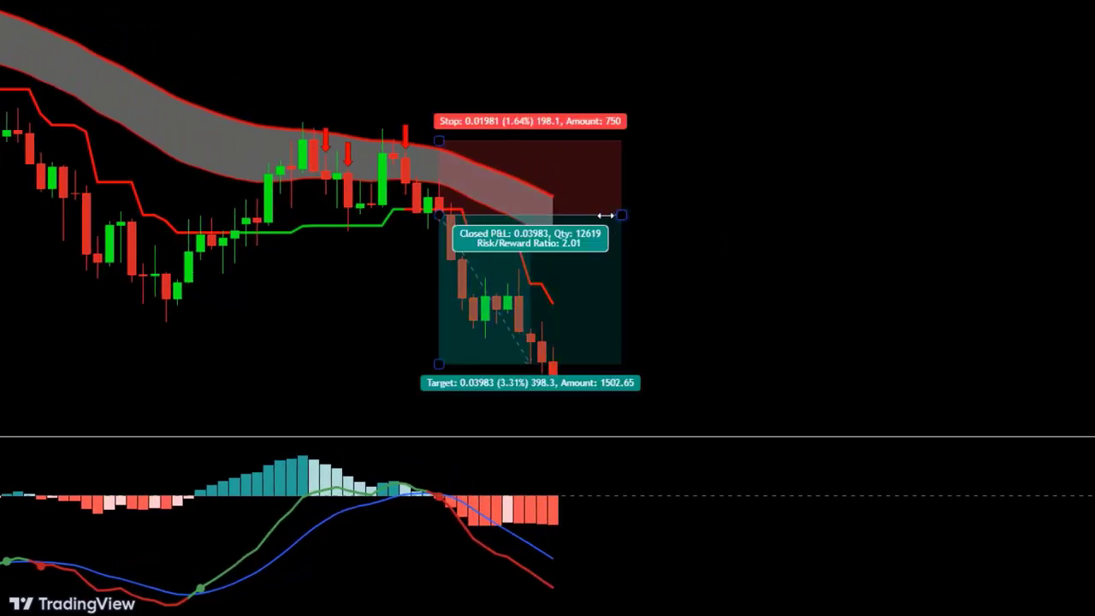